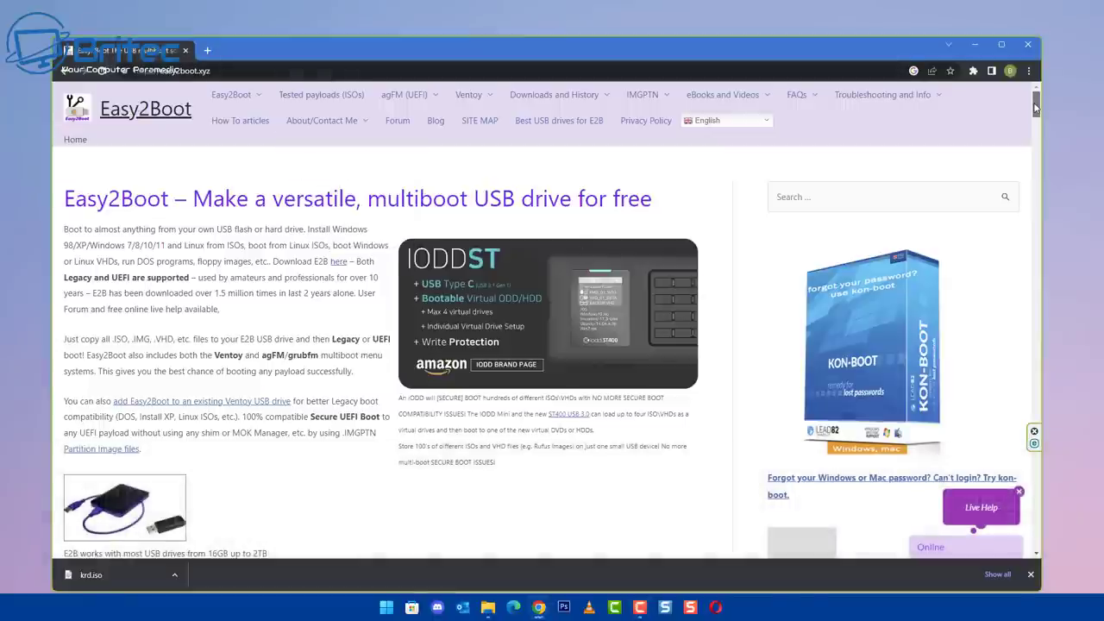
Step: Scroll easy2boot.xyz to 'How to make an E2B USB drive' and follow the 'downloaded' link to FossHub
{"action": "left_click_drag", "start_coordinate": [1036, 104], "coordinate": [1037, 147]}
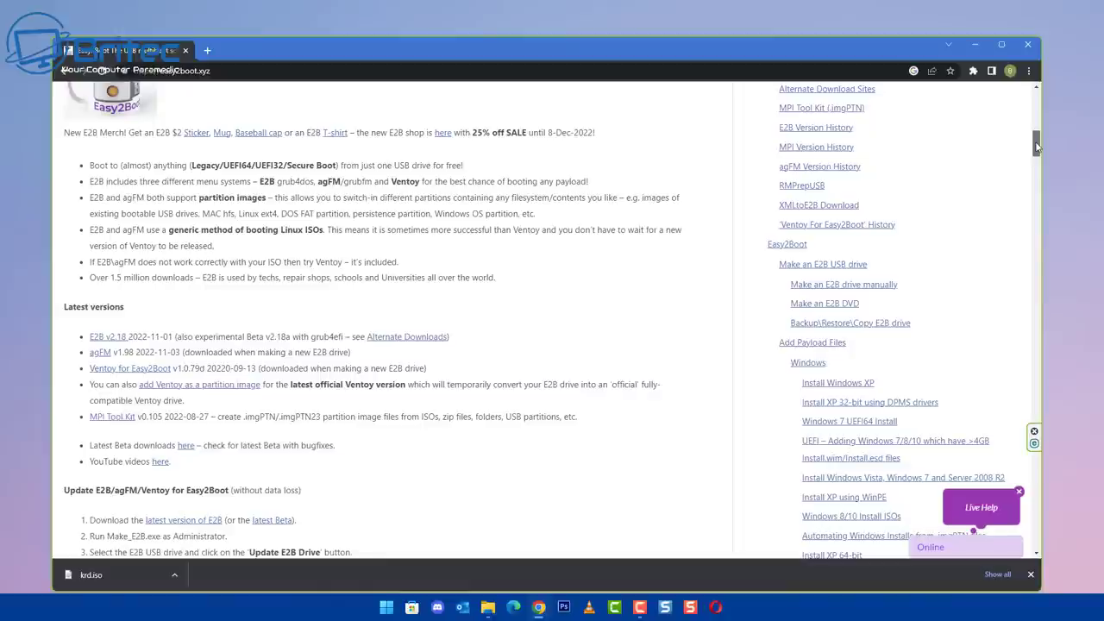
{"action": "left_click_drag", "start_coordinate": [1038, 147], "coordinate": [1028, 184]}
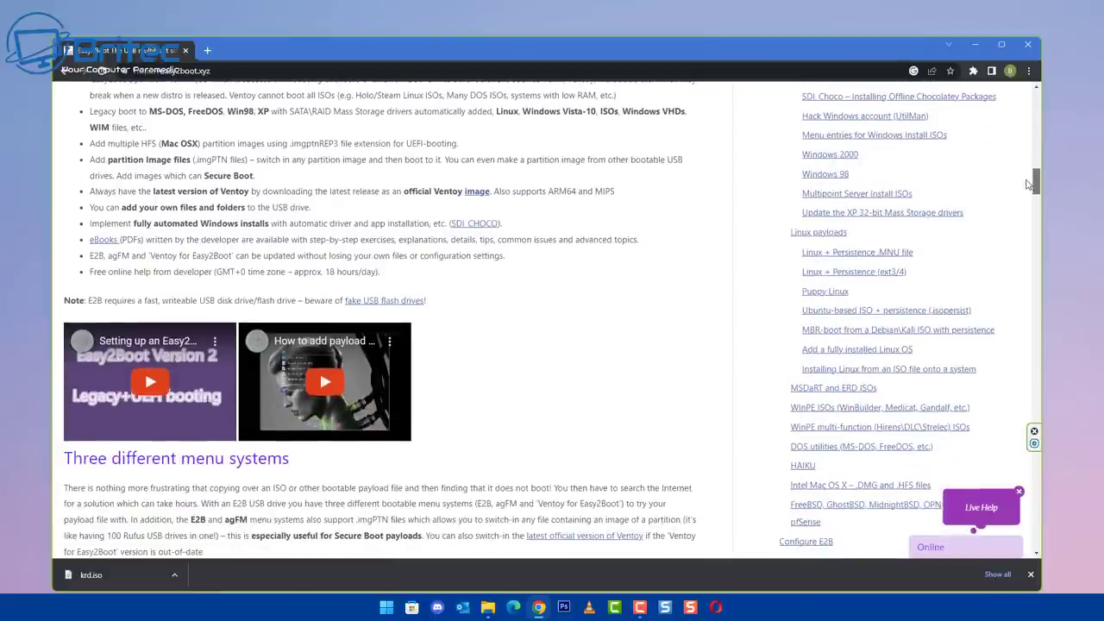
{"action": "left_click_drag", "start_coordinate": [1028, 184], "coordinate": [1018, 230]}
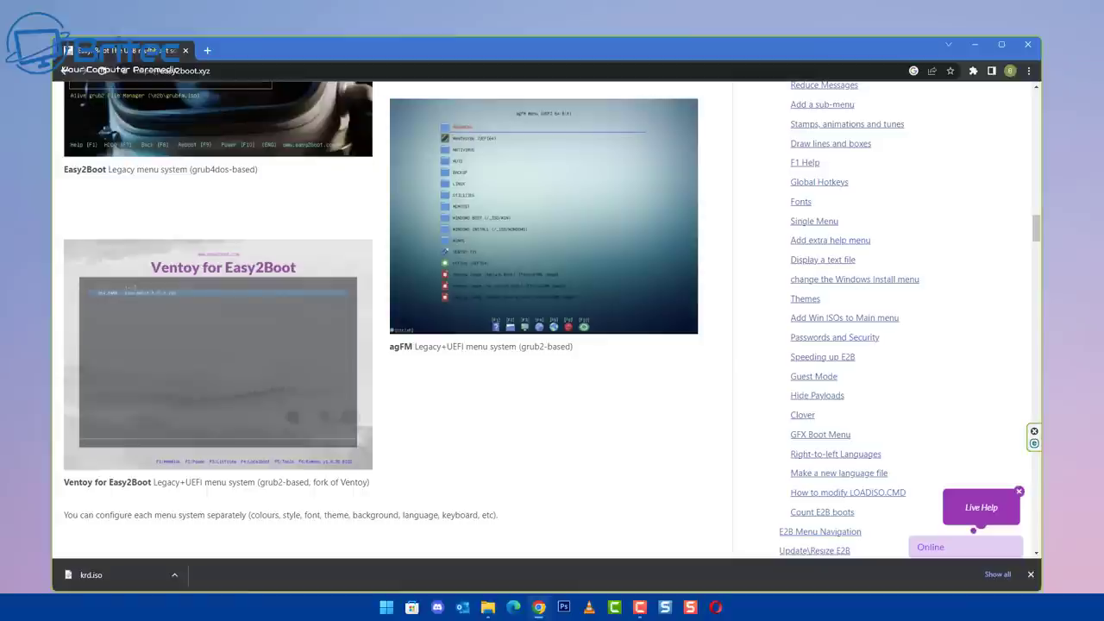
{"action": "scroll", "coordinate": [626, 303], "scroll_direction": "down", "scroll_amount": 3}
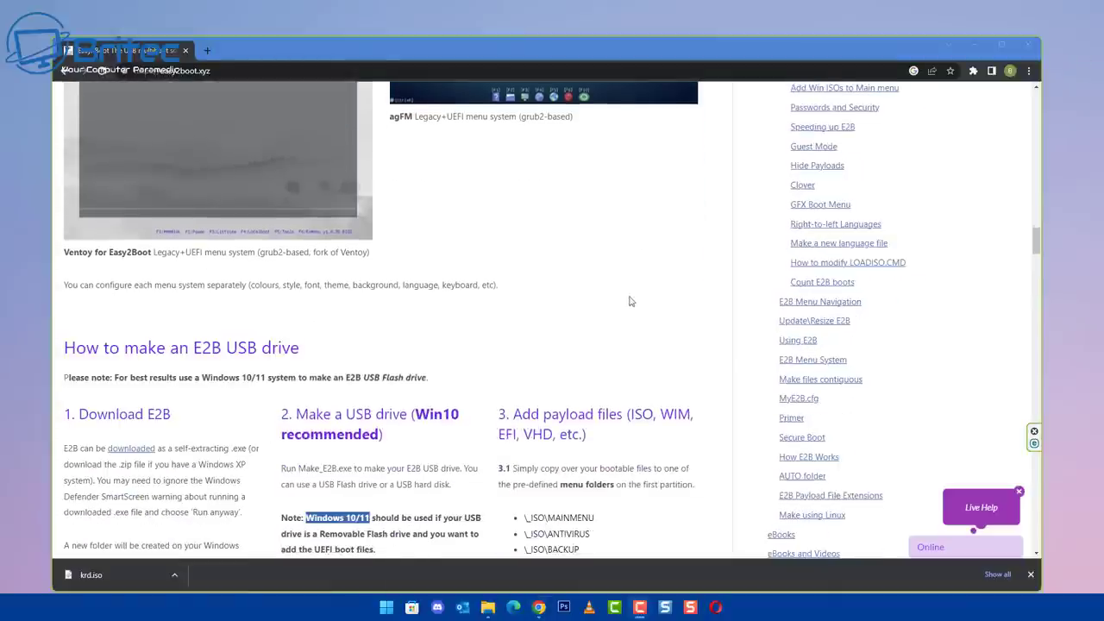
{"action": "left_click", "coordinate": [131, 456]}
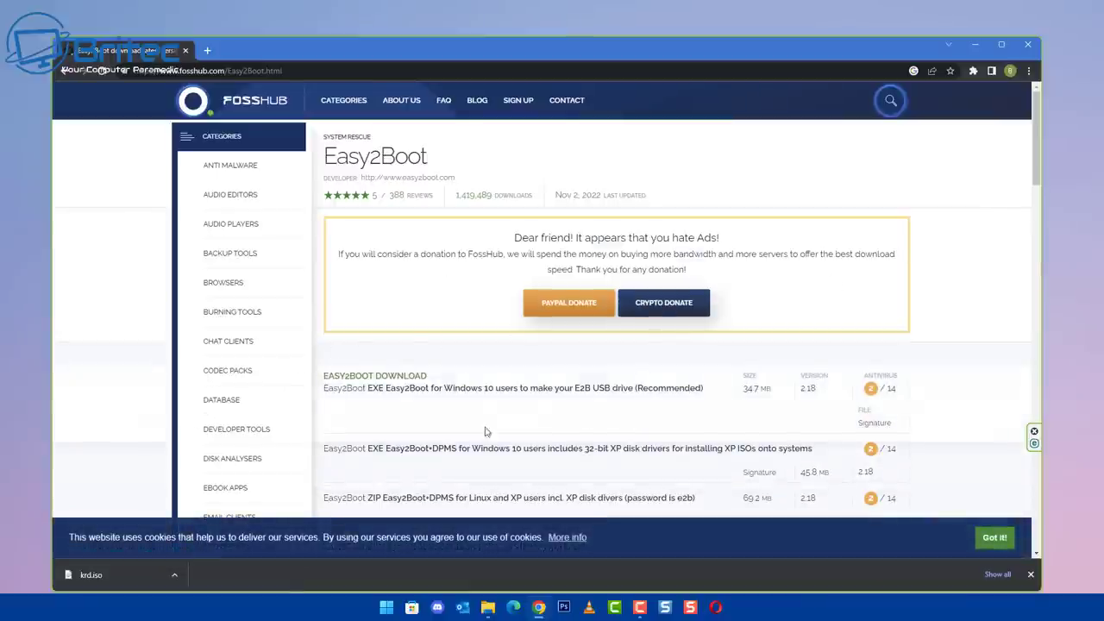
Step: Download the recommended Easy2Boot 2.18 EXE from FossHub and run it
{"action": "left_click", "coordinate": [587, 395]}
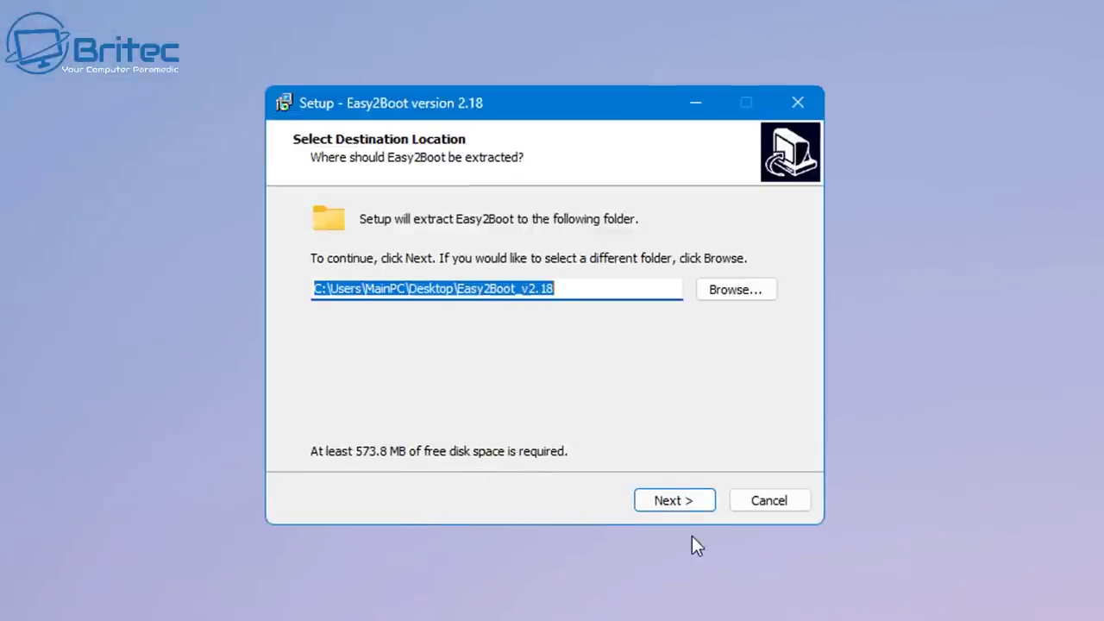
Step: Extract Easy2Boot to the Desktop Easy2Boot_v2.18 folder and choose English (UK kbd) in Make_E2B
{"action": "left_click", "coordinate": [690, 502]}
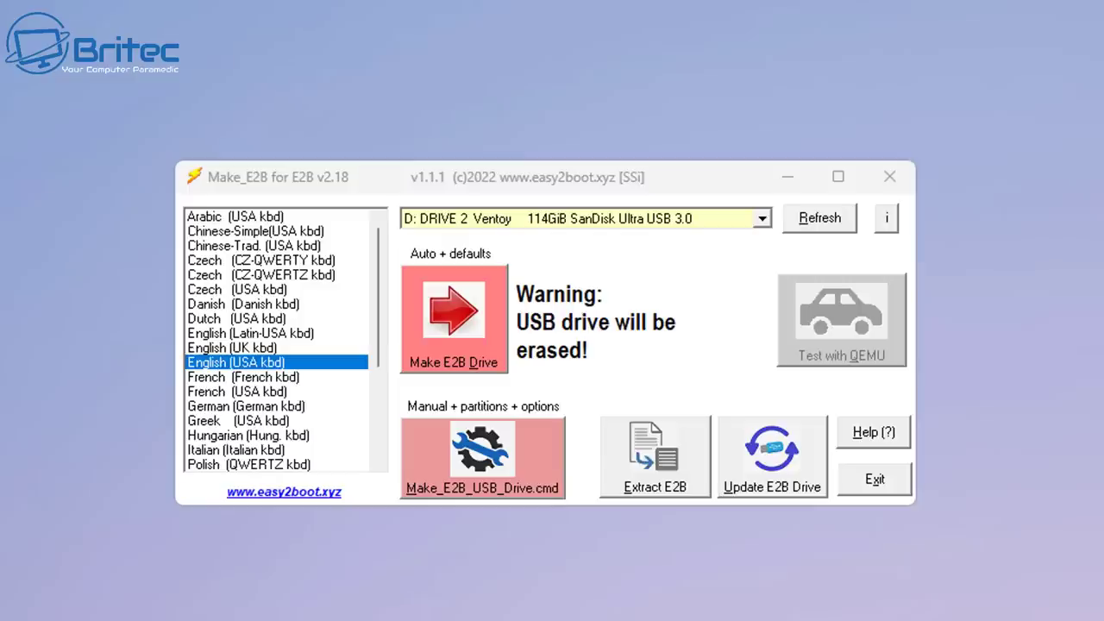
{"action": "left_click", "coordinate": [246, 349]}
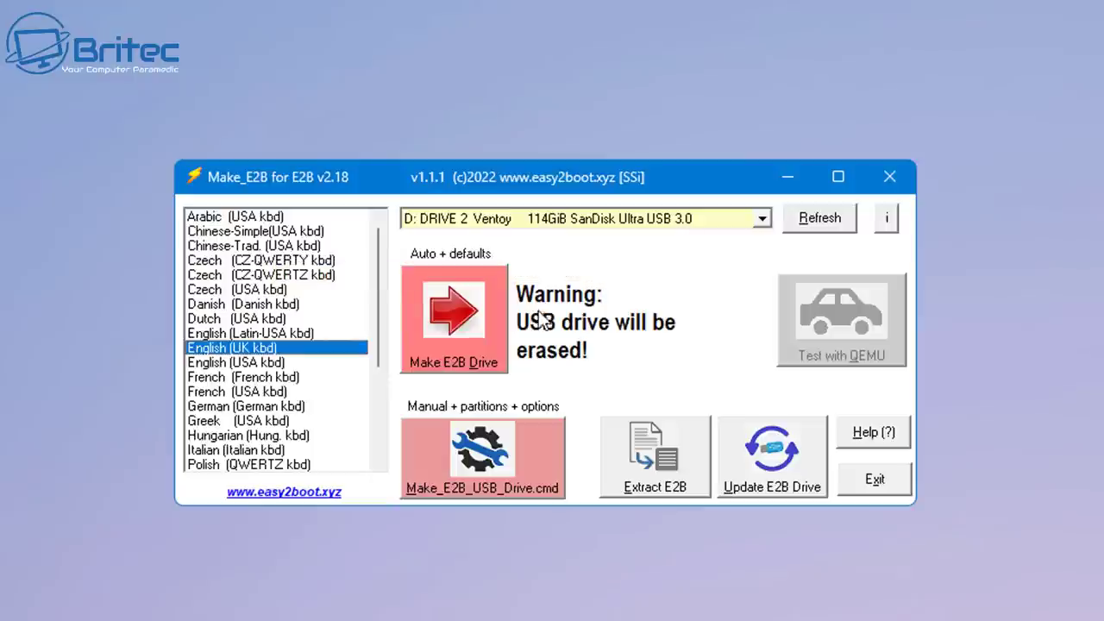
Step: Erase SanDisk drive D: and make it an E2B drive, accepting both RMPARTUSB warnings
{"action": "left_click", "coordinate": [456, 339]}
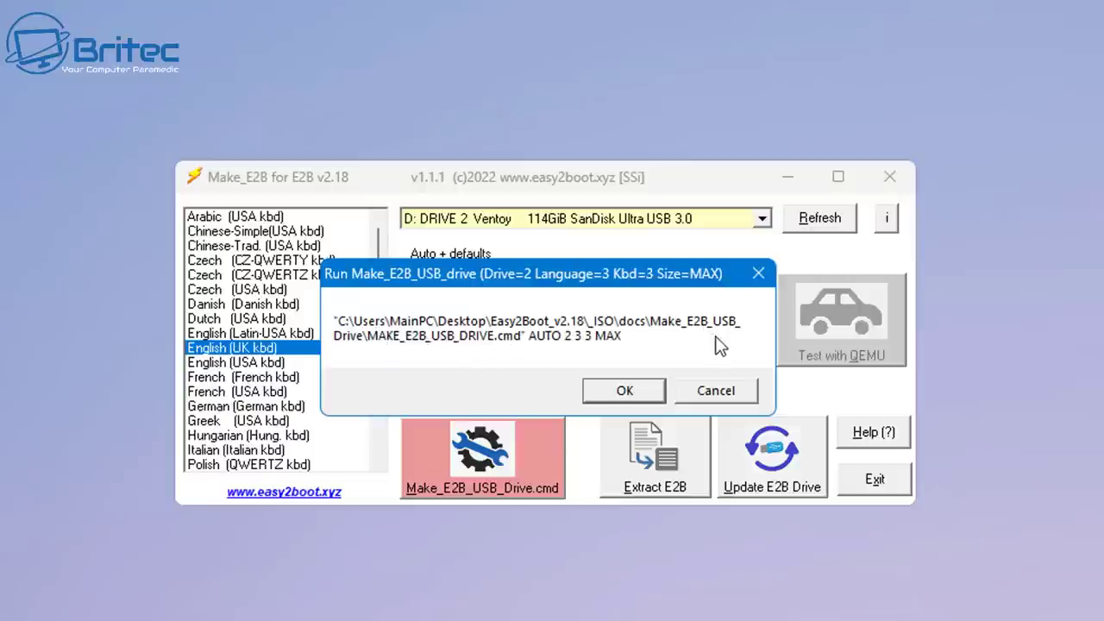
{"action": "left_click", "coordinate": [623, 390]}
{"action": "left_click", "coordinate": [622, 391]}
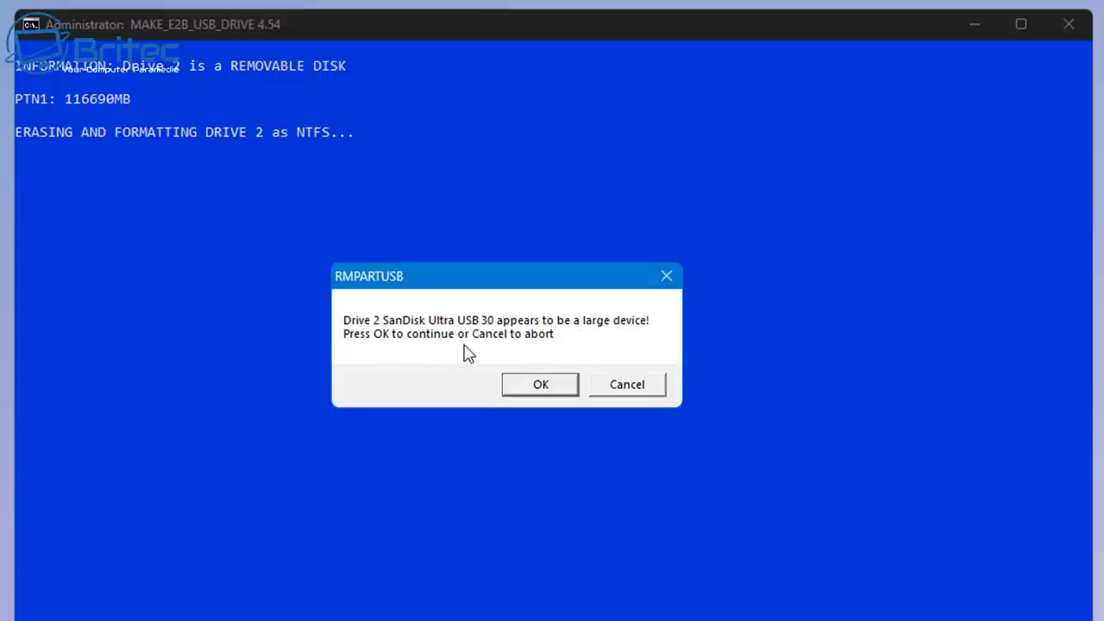
{"action": "left_click", "coordinate": [544, 389]}
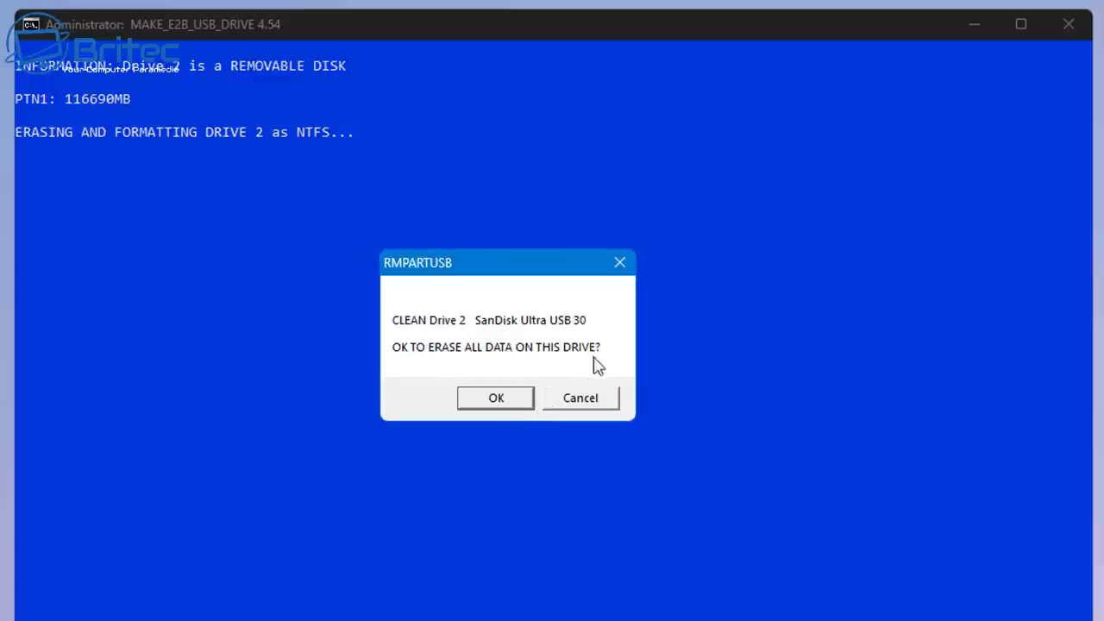
{"action": "left_click", "coordinate": [494, 401]}
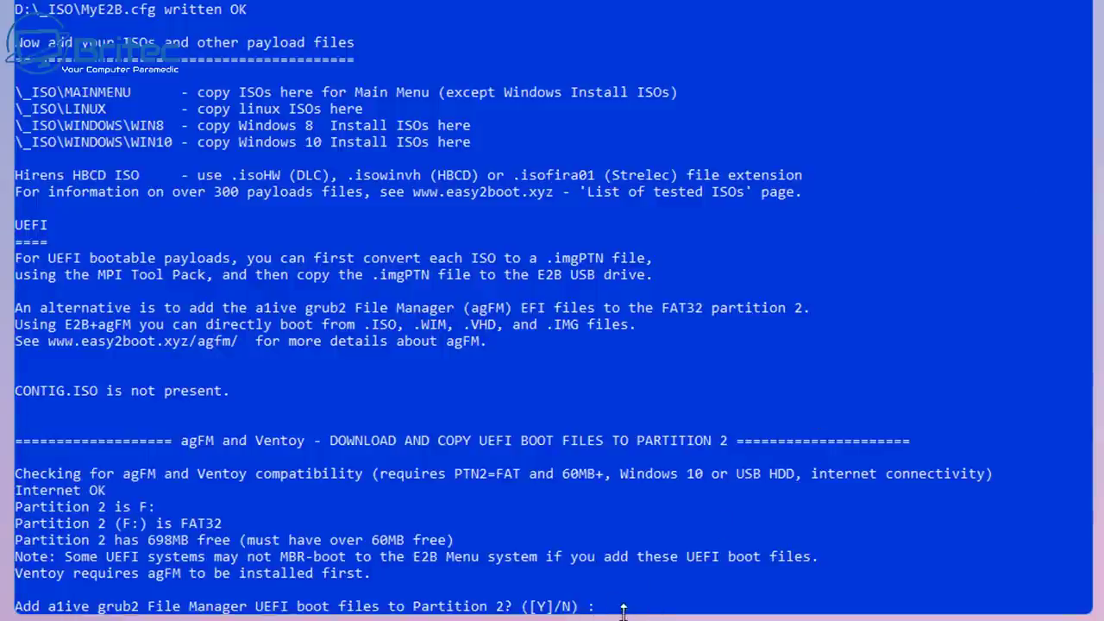
Step: Answer y to adding agFM UEFI files and copying Ventoy v1.0.79d folders to Partition 2
{"action": "type", "text": "y"}
{"action": "key", "text": "Return"}
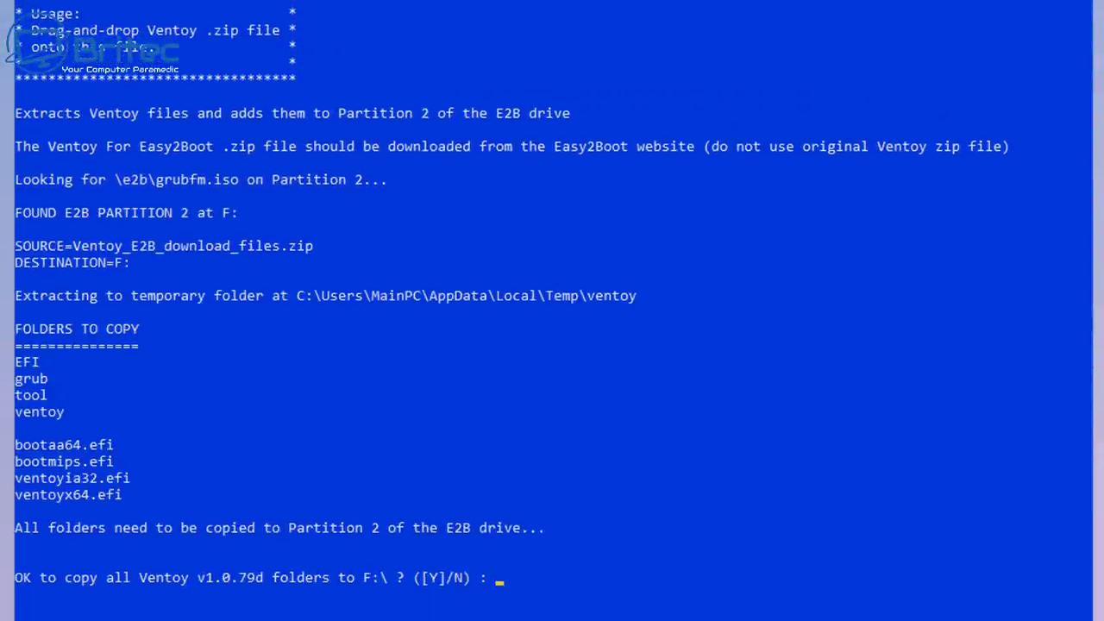
{"action": "type", "text": "y"}
{"action": "key", "text": "Return"}
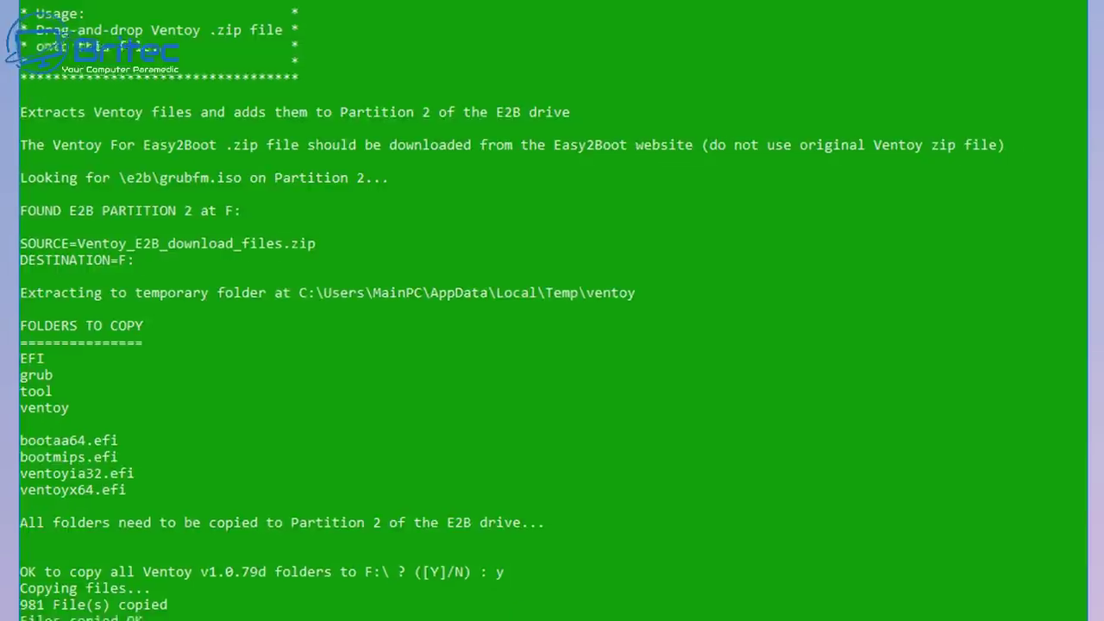
{"action": "key", "text": "Return"}
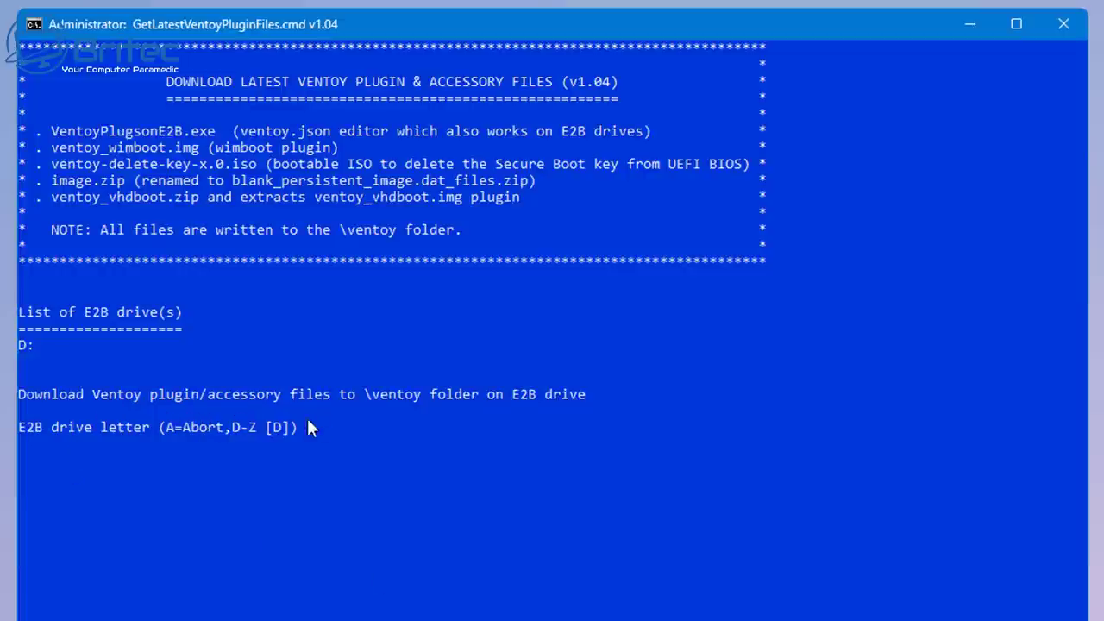
Step: Download the Ventoy plugins to drive D with the Windows 10 VHD plugin (10), then close the console
{"action": "type", "text": "D"}
{"action": "key", "text": "Return"}
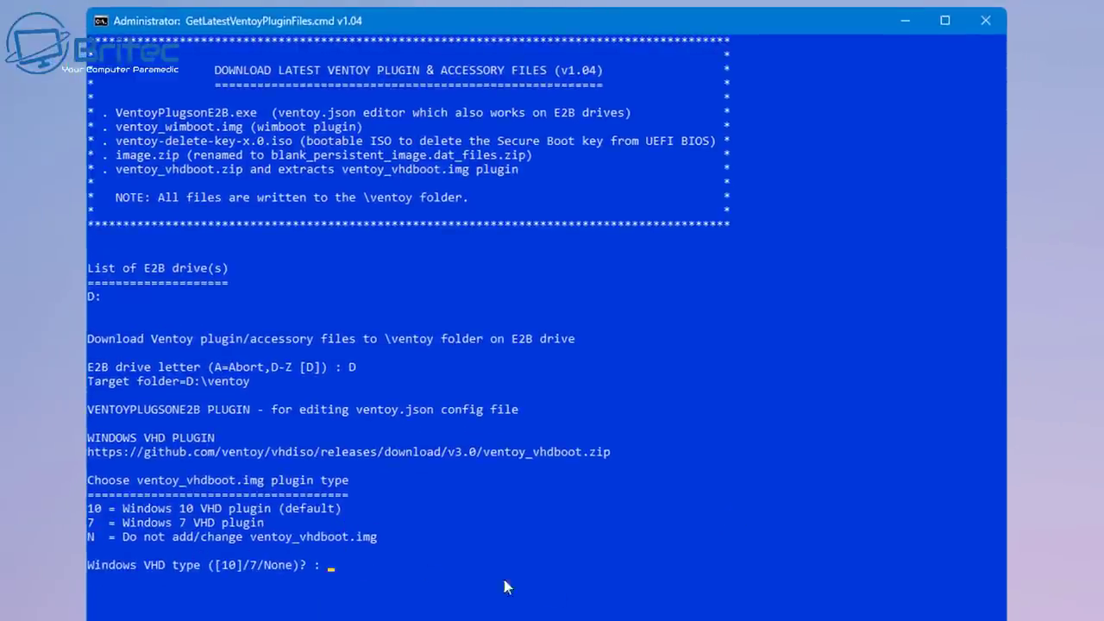
{"action": "type", "text": "10"}
{"action": "key", "text": "Return"}
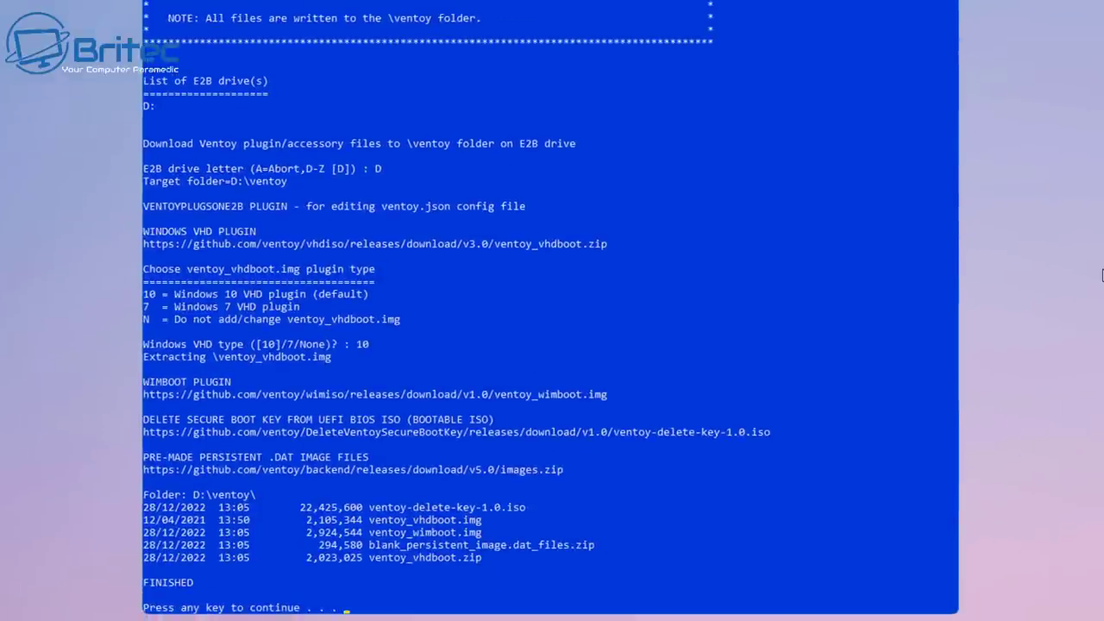
{"action": "key", "text": "Return"}
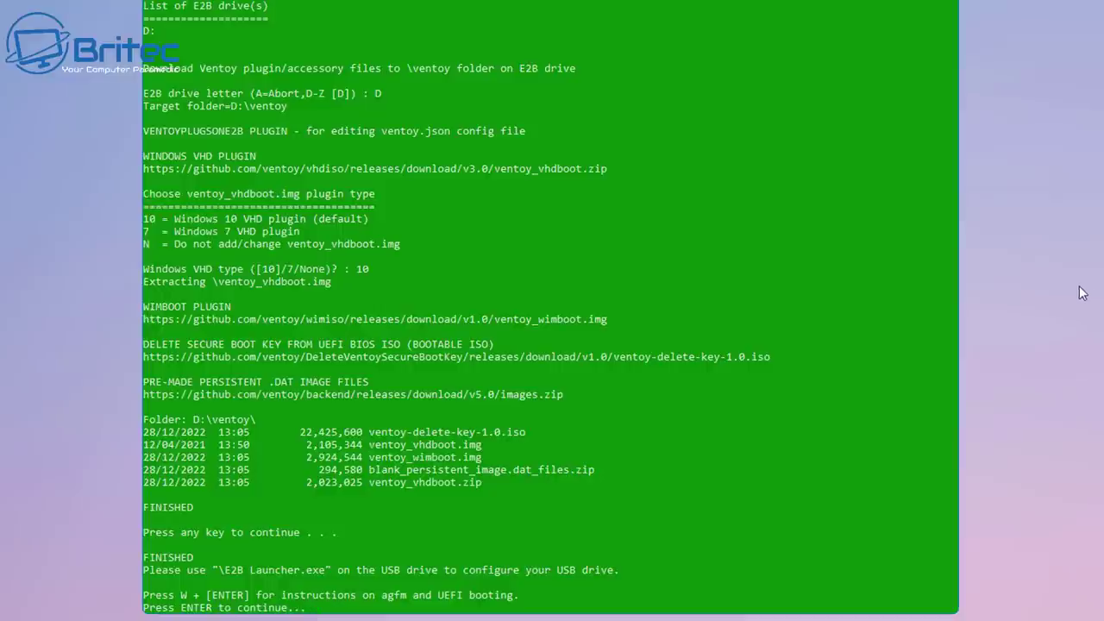
{"action": "key", "text": "Return"}
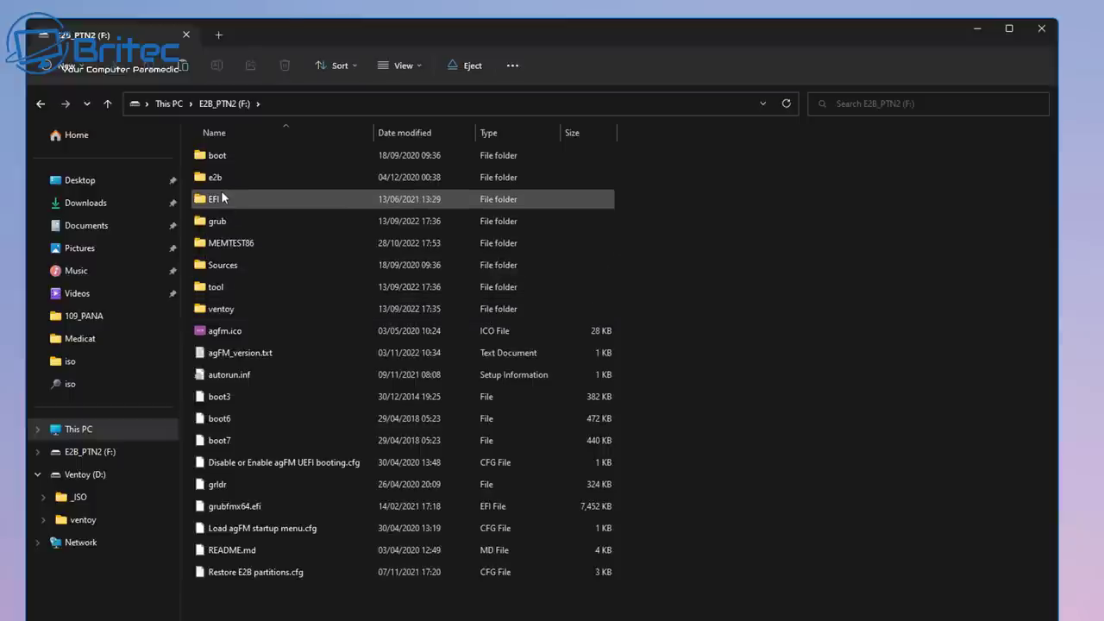
Step: Browse the e2b, EFI and ventoy folders on the E2B_PTN2 (F:) partition
{"action": "mouse_move", "coordinate": [222, 199]}
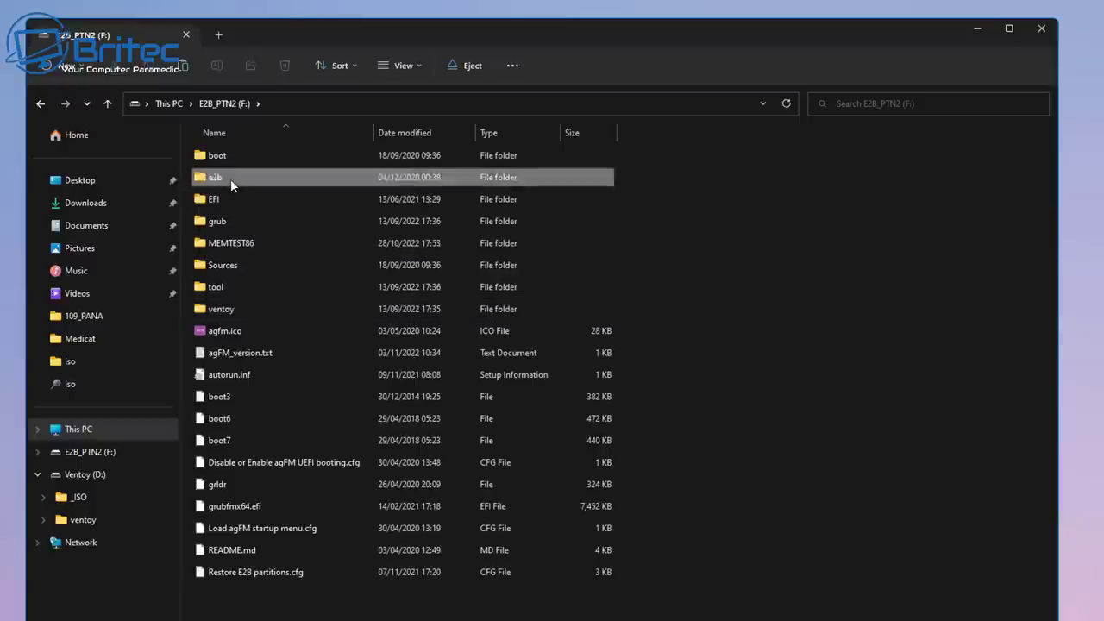
{"action": "double_click", "coordinate": [231, 178]}
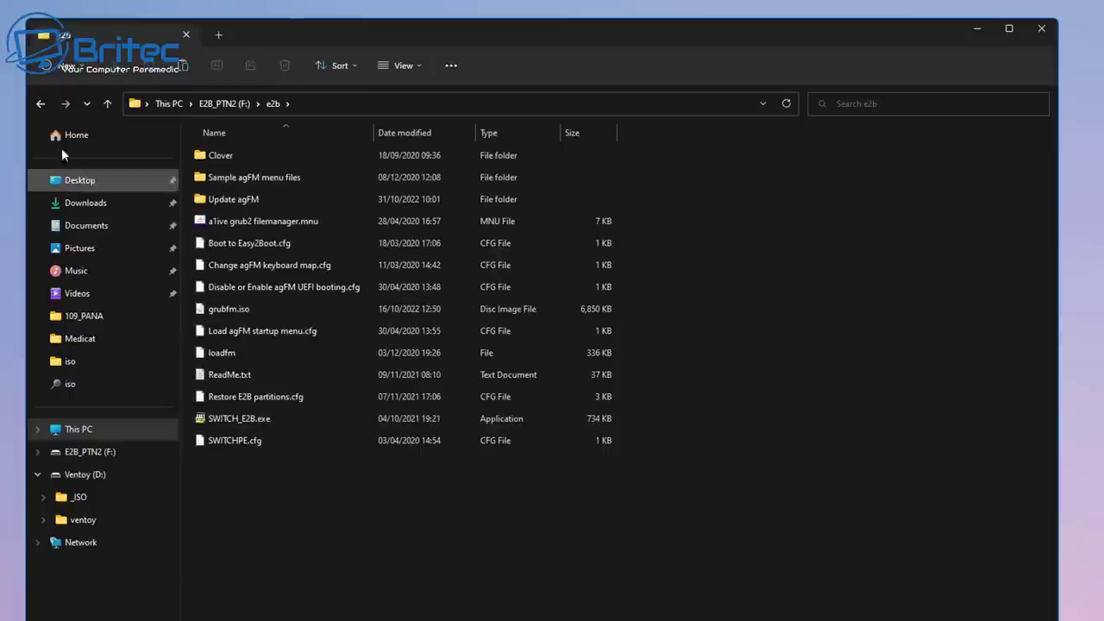
{"action": "left_click", "coordinate": [41, 104]}
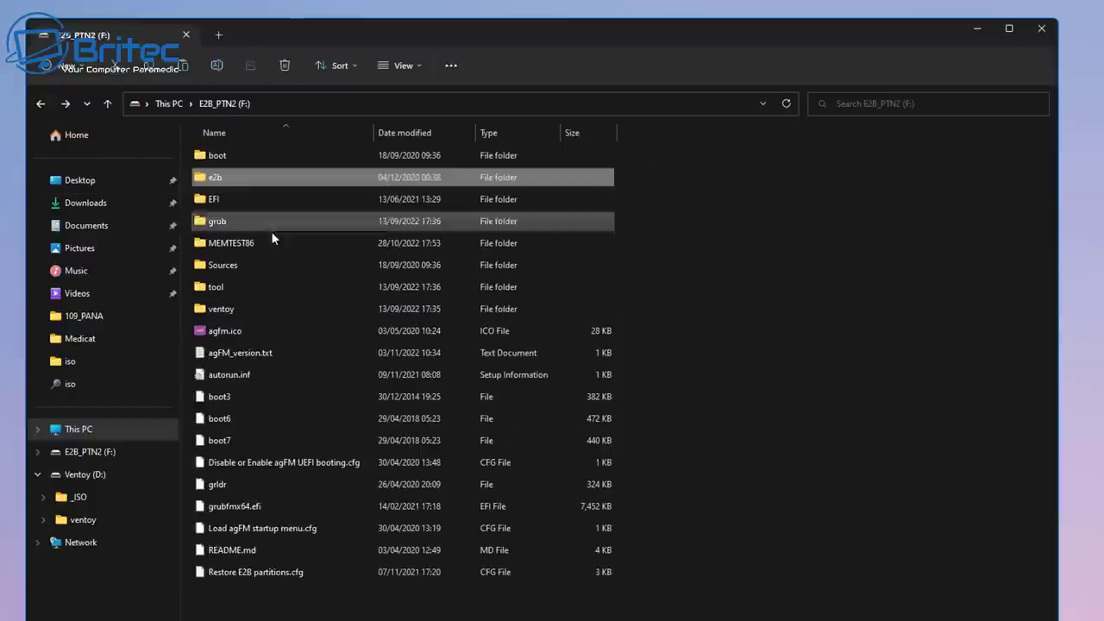
{"action": "double_click", "coordinate": [241, 200]}
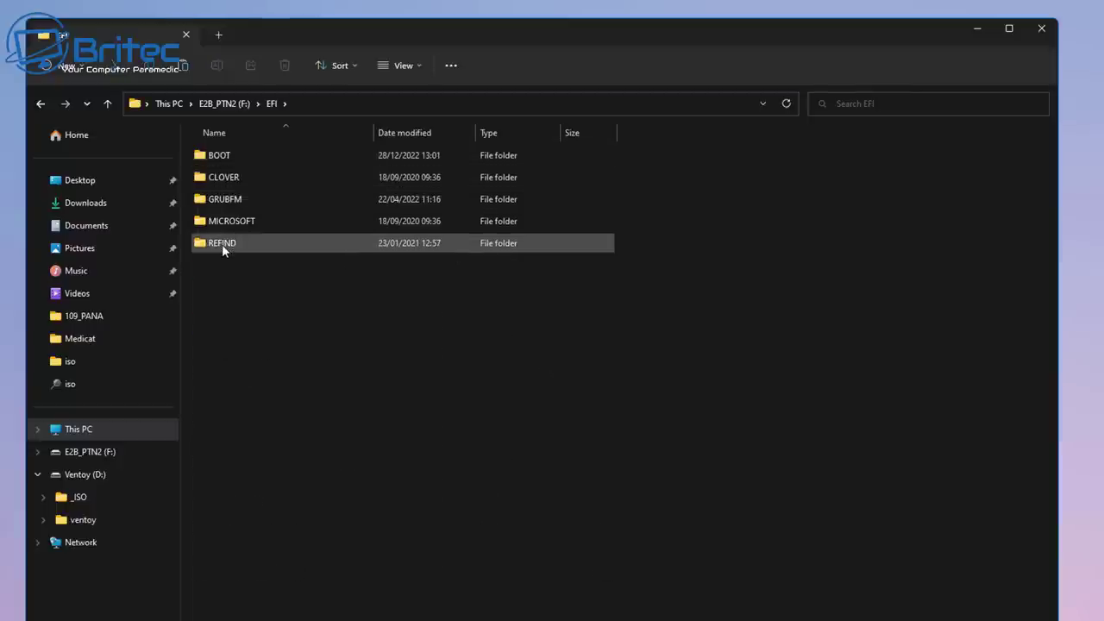
{"action": "left_click", "coordinate": [39, 104]}
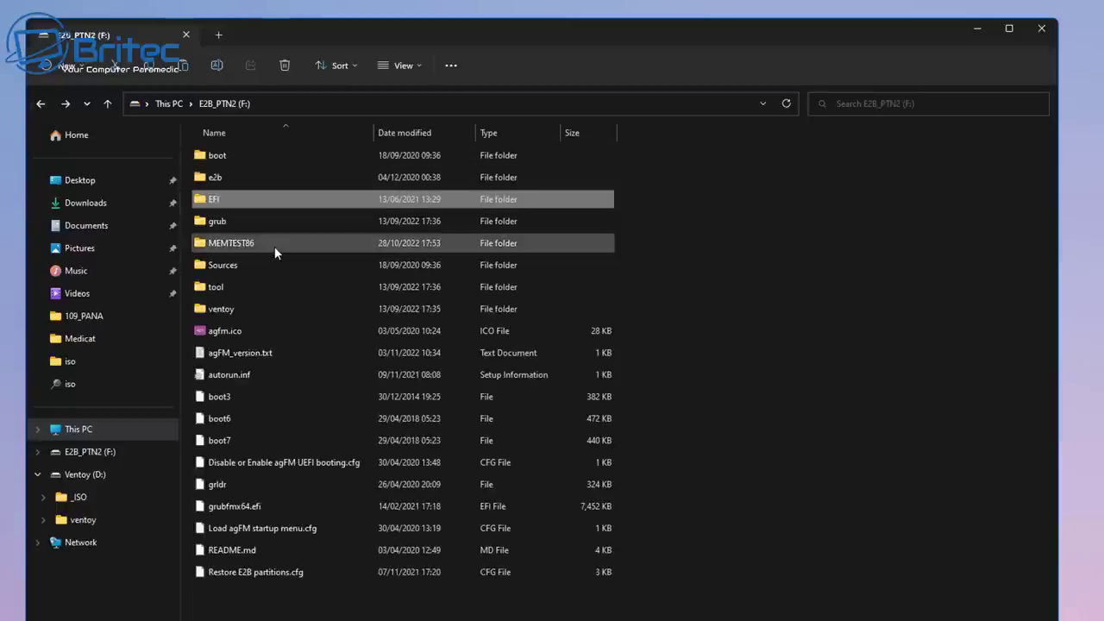
{"action": "double_click", "coordinate": [237, 307]}
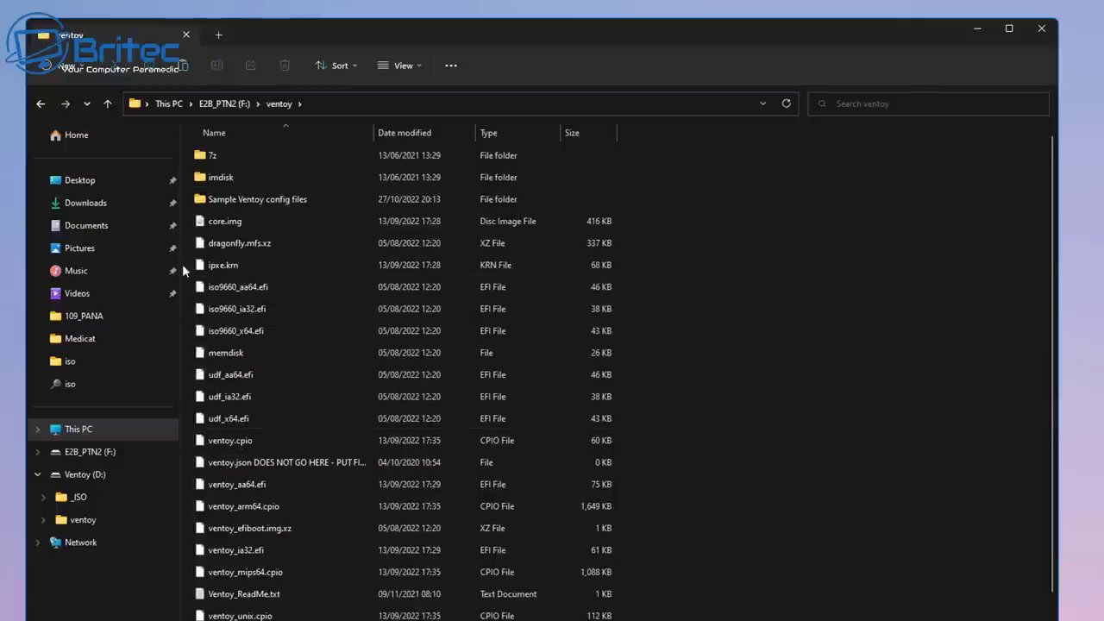
{"action": "left_click", "coordinate": [41, 104]}
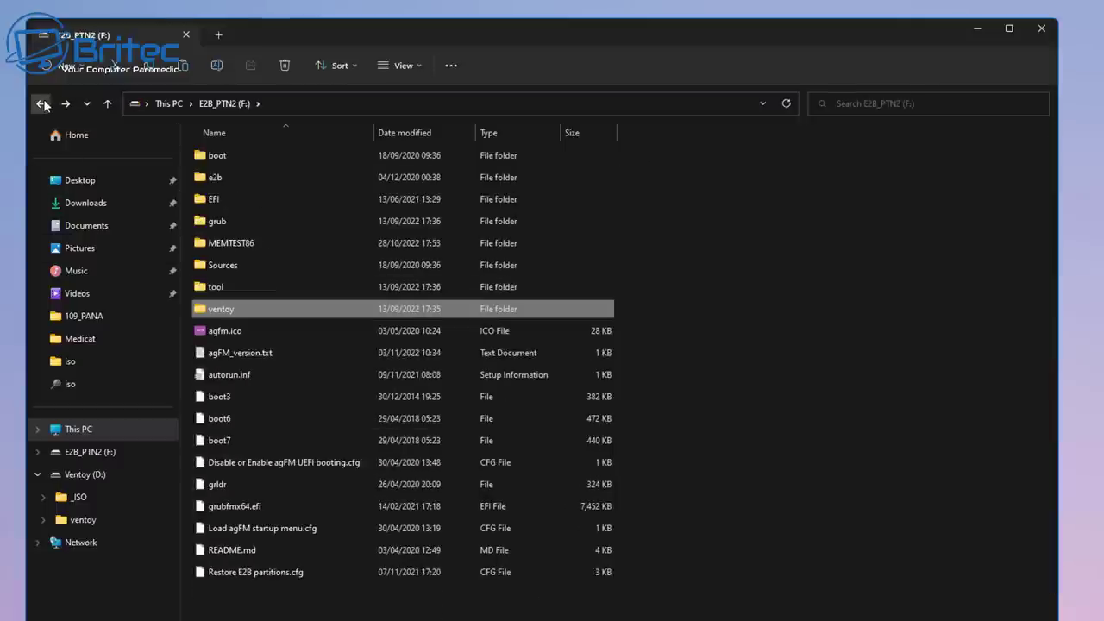
Step: Open the _ISO folder on the Ventoy (D:) drive
{"action": "left_click", "coordinate": [41, 104]}
{"action": "double_click", "coordinate": [444, 166]}
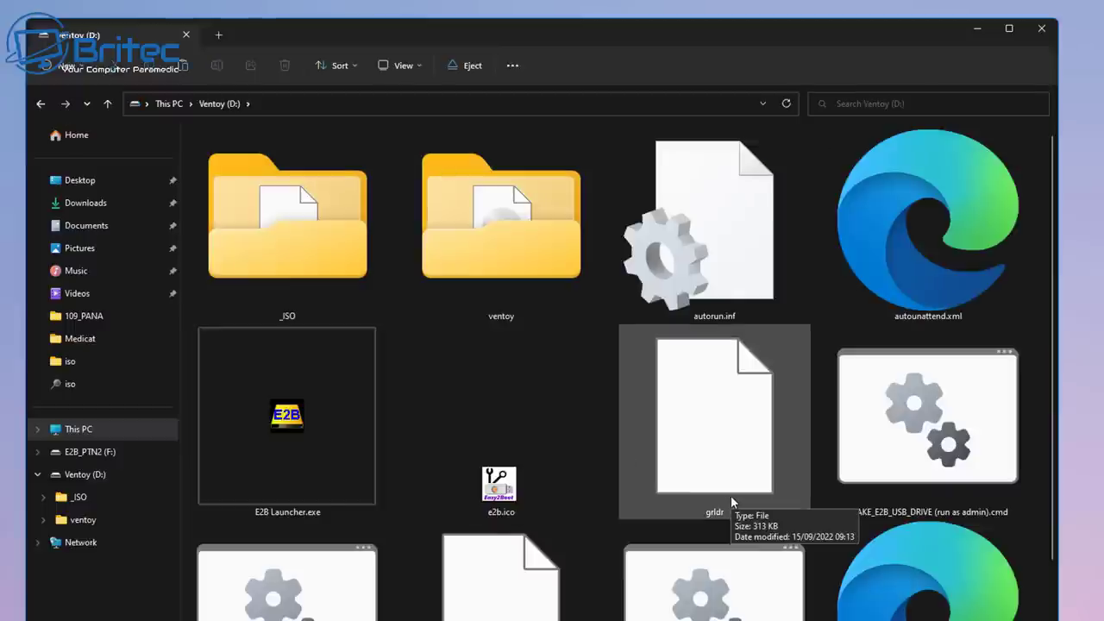
{"action": "scroll", "coordinate": [731, 495], "scroll_direction": "down", "scroll_amount": 2}
{"action": "scroll", "coordinate": [752, 535], "scroll_direction": "up", "scroll_amount": 2}
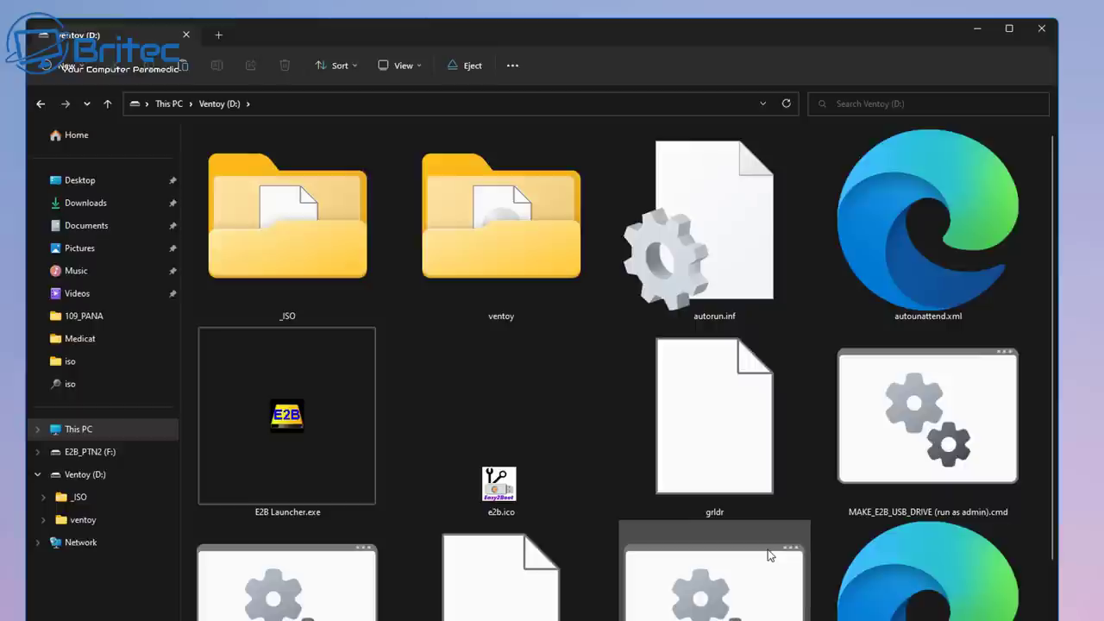
{"action": "double_click", "coordinate": [317, 246]}
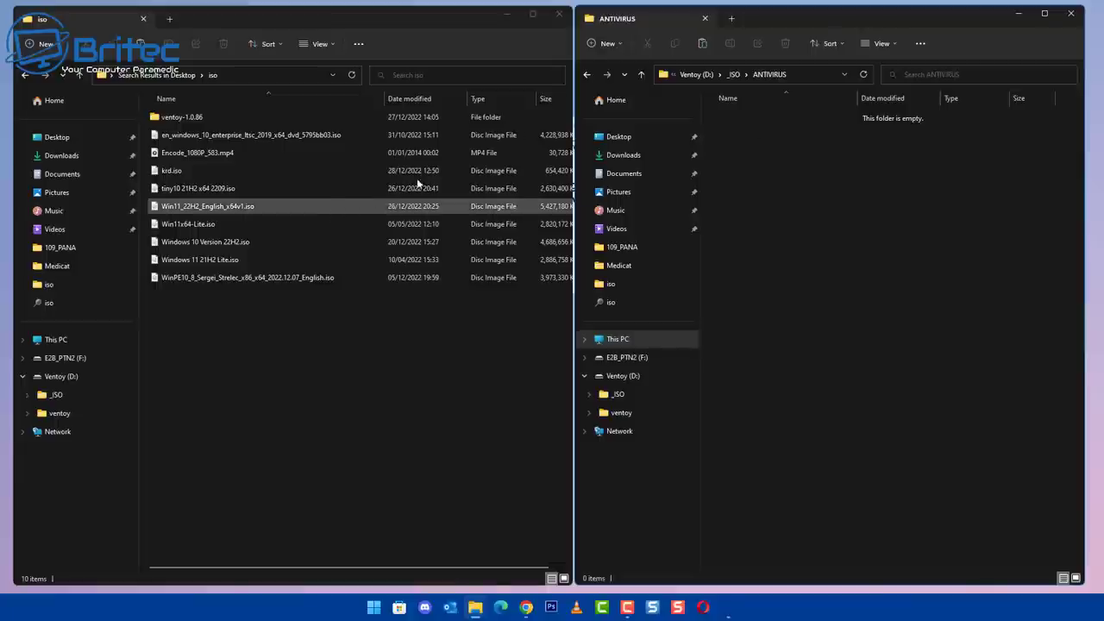
Step: Look through the LINUX, UTILITIES and UTILITIES\MNU folders under _ISO on Ventoy (D:)
{"action": "left_click", "coordinate": [587, 75]}
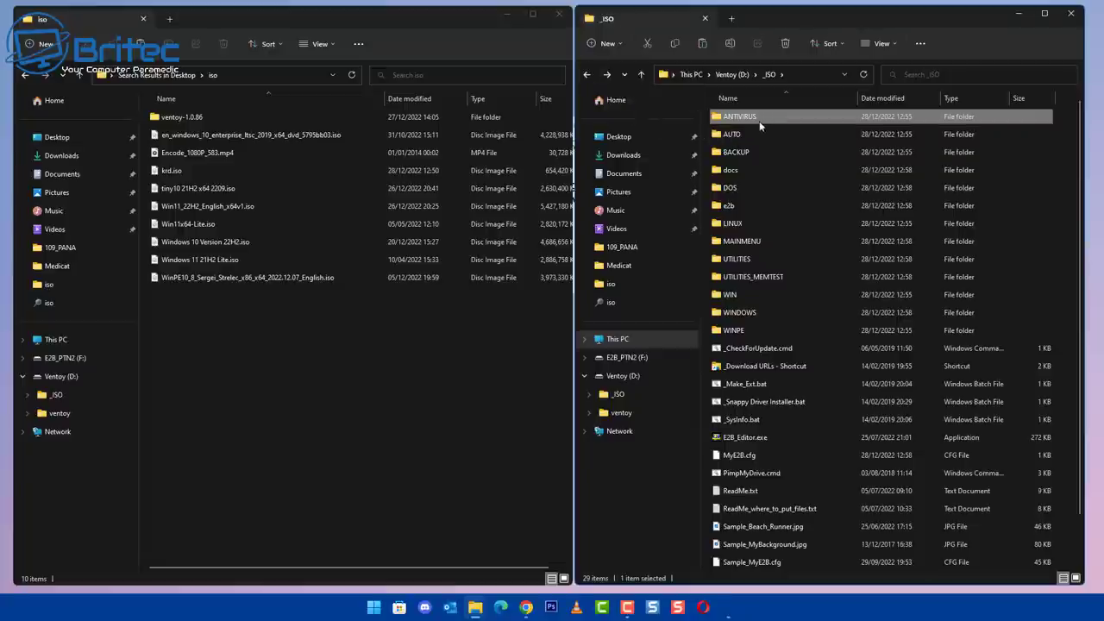
{"action": "left_click", "coordinate": [752, 222]}
{"action": "double_click", "coordinate": [752, 223]}
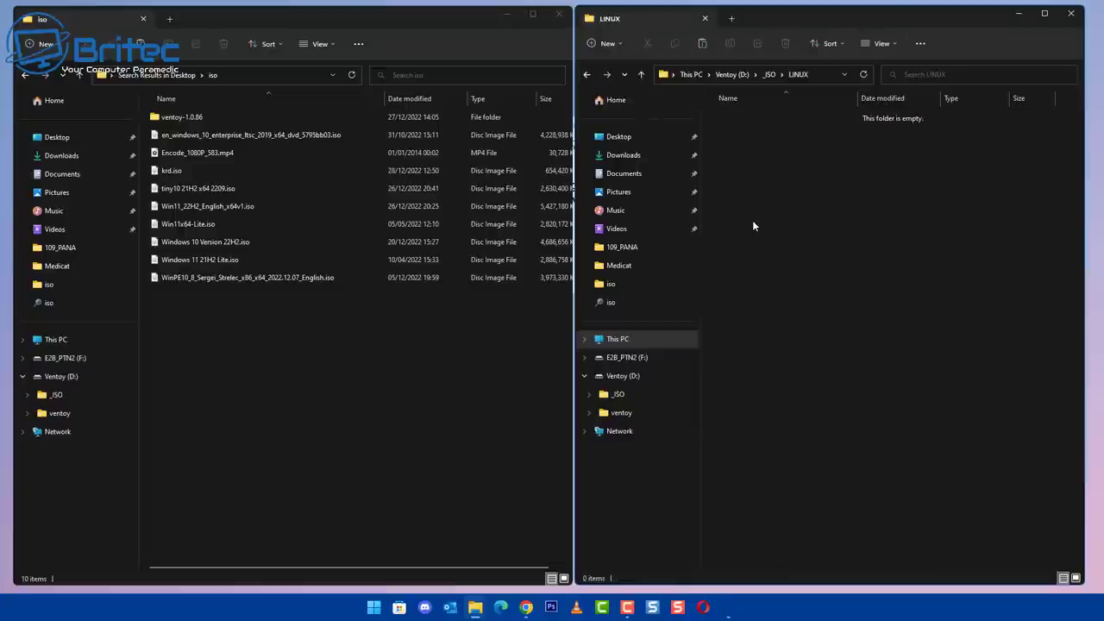
{"action": "left_click", "coordinate": [586, 74]}
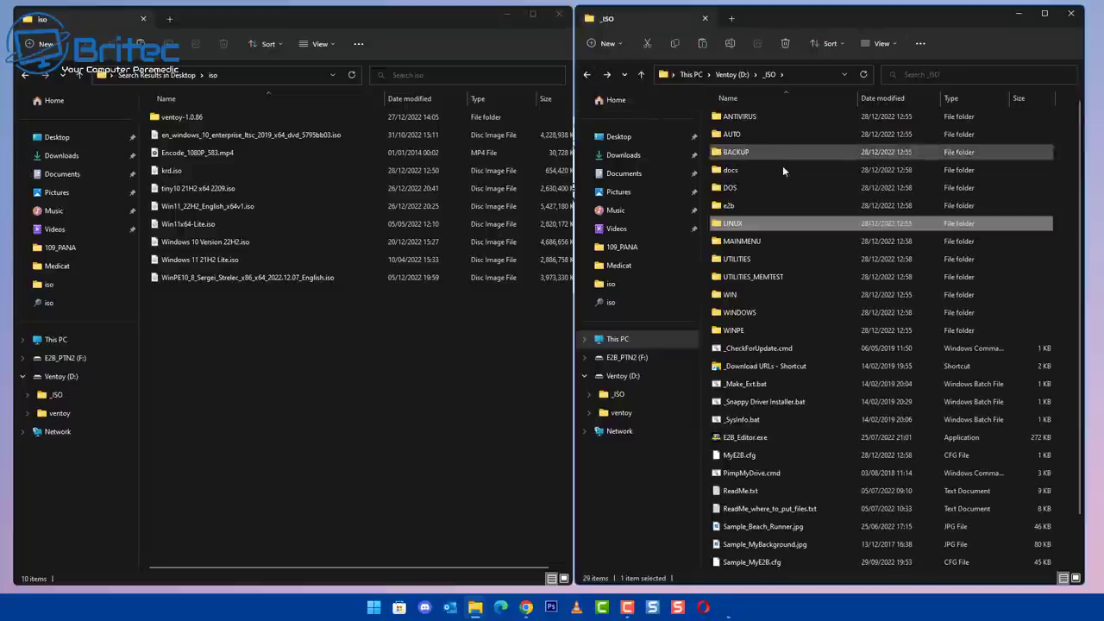
{"action": "double_click", "coordinate": [759, 260]}
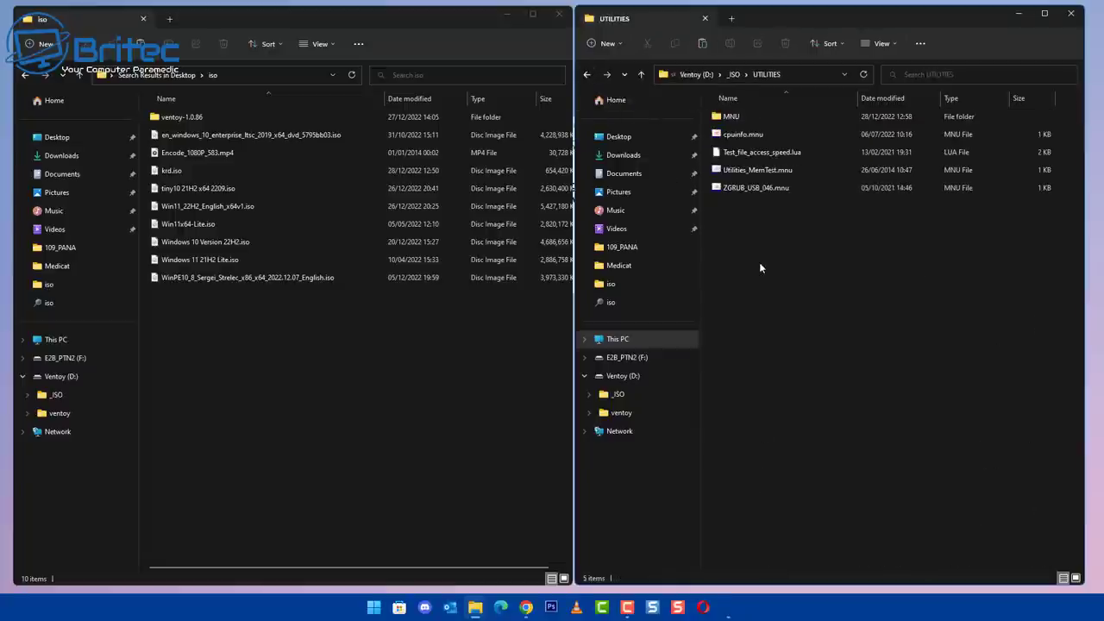
{"action": "double_click", "coordinate": [733, 115]}
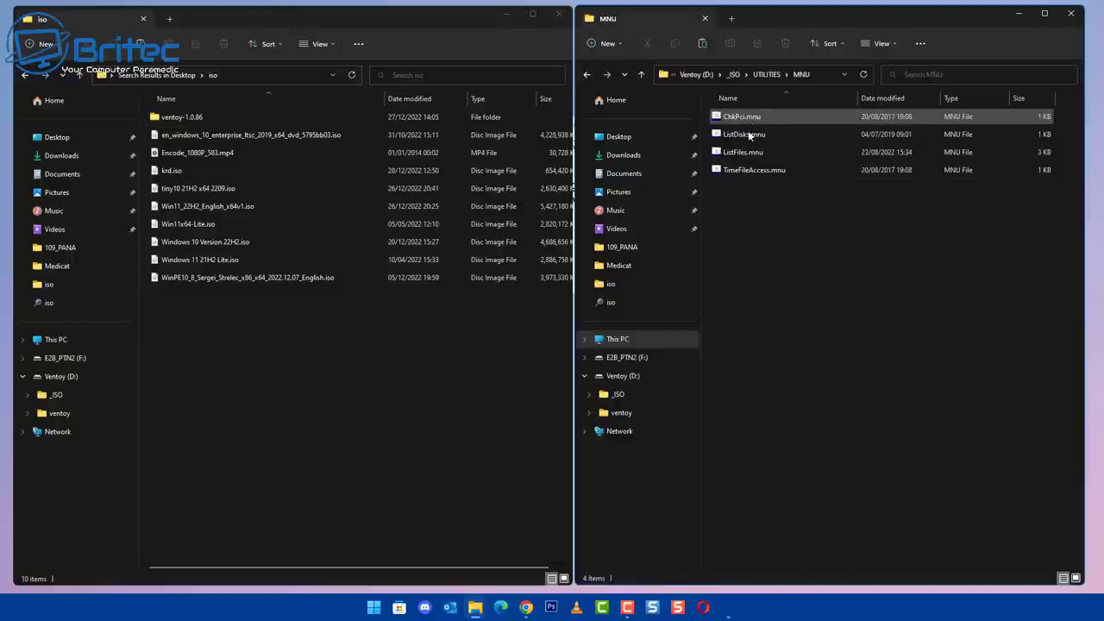
{"action": "left_click", "coordinate": [588, 75]}
{"action": "left_click", "coordinate": [589, 75]}
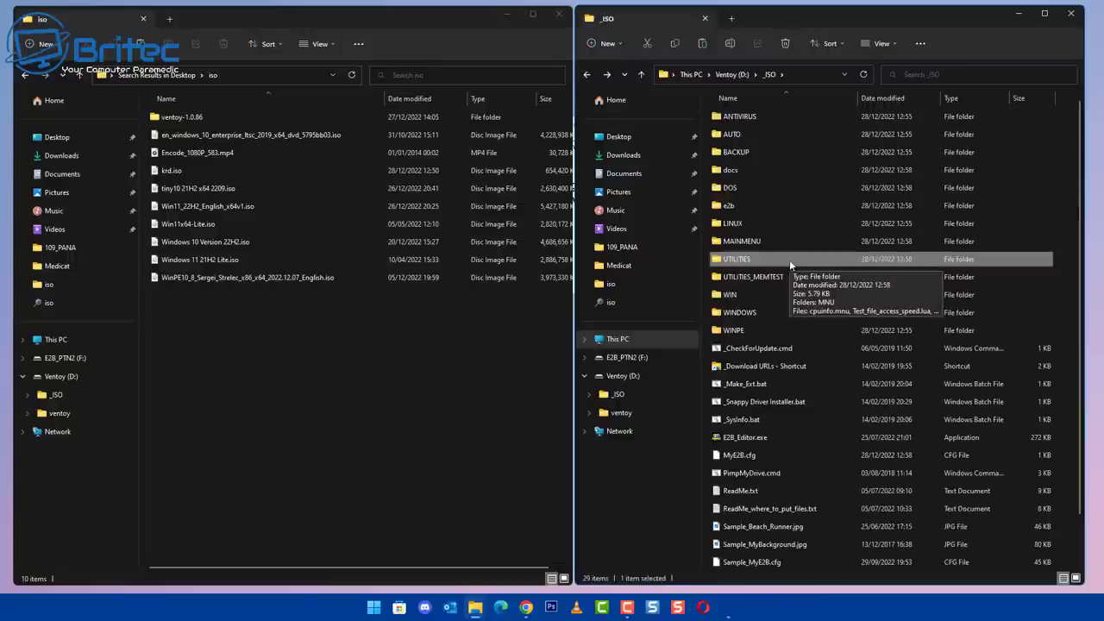
Step: Copy the Sergei Strelec WinPE10 ISO into the _ISO\WINPE folder
{"action": "double_click", "coordinate": [734, 330]}
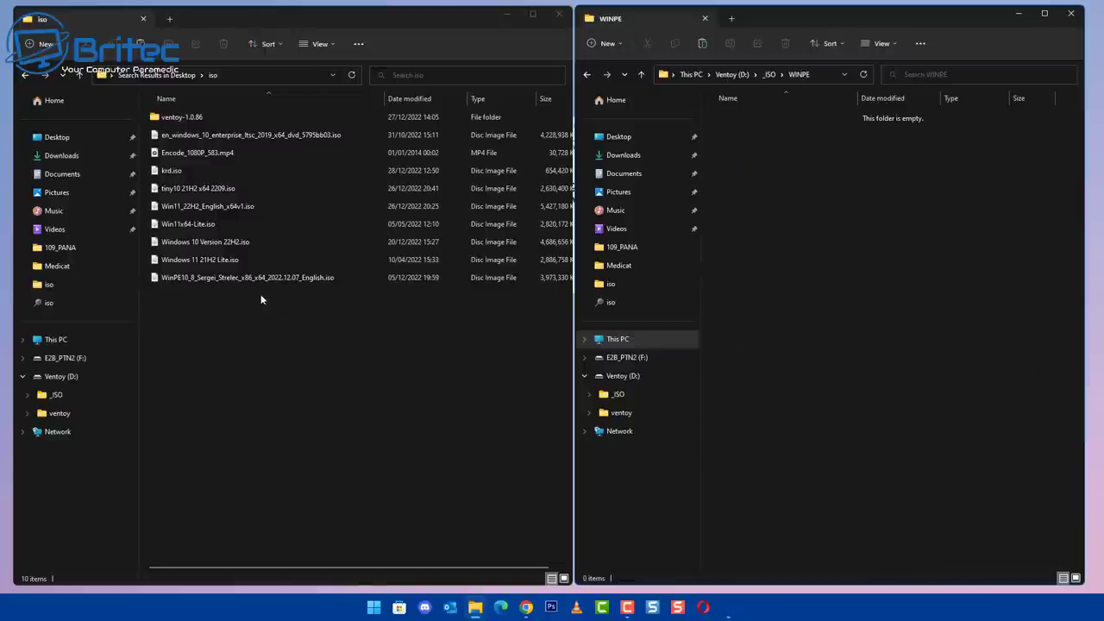
{"action": "left_click_drag", "start_coordinate": [259, 278], "coordinate": [794, 261]}
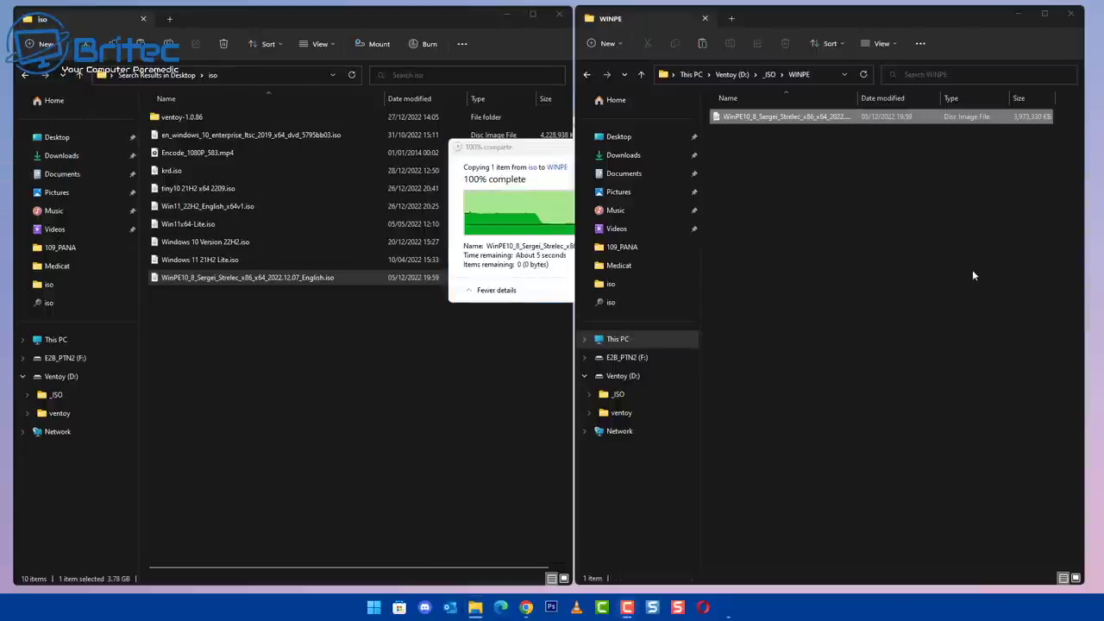
{"action": "left_click", "coordinate": [586, 75]}
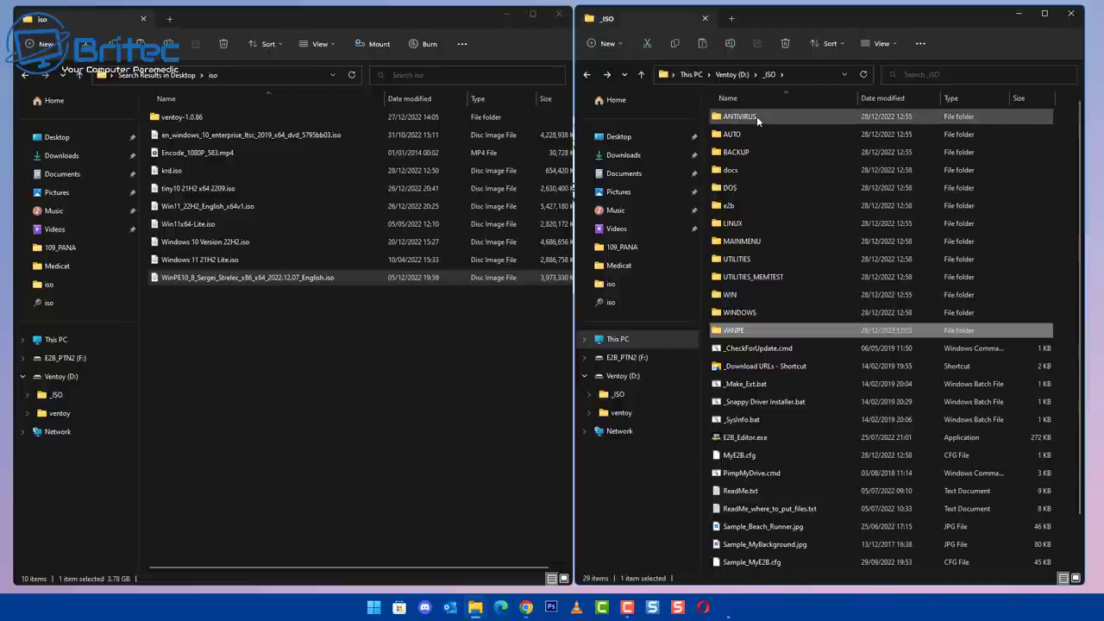
Step: Copy krd.iso into the _ISO\ANTIVIRUS folder and return to _ISO
{"action": "double_click", "coordinate": [756, 116]}
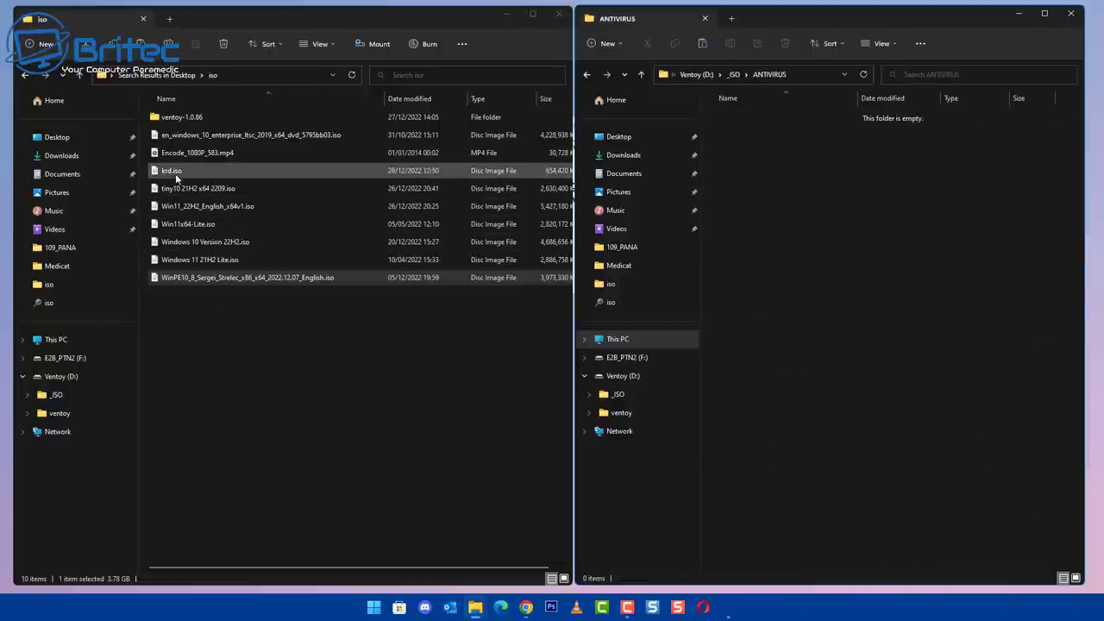
{"action": "left_click_drag", "start_coordinate": [176, 176], "coordinate": [824, 190]}
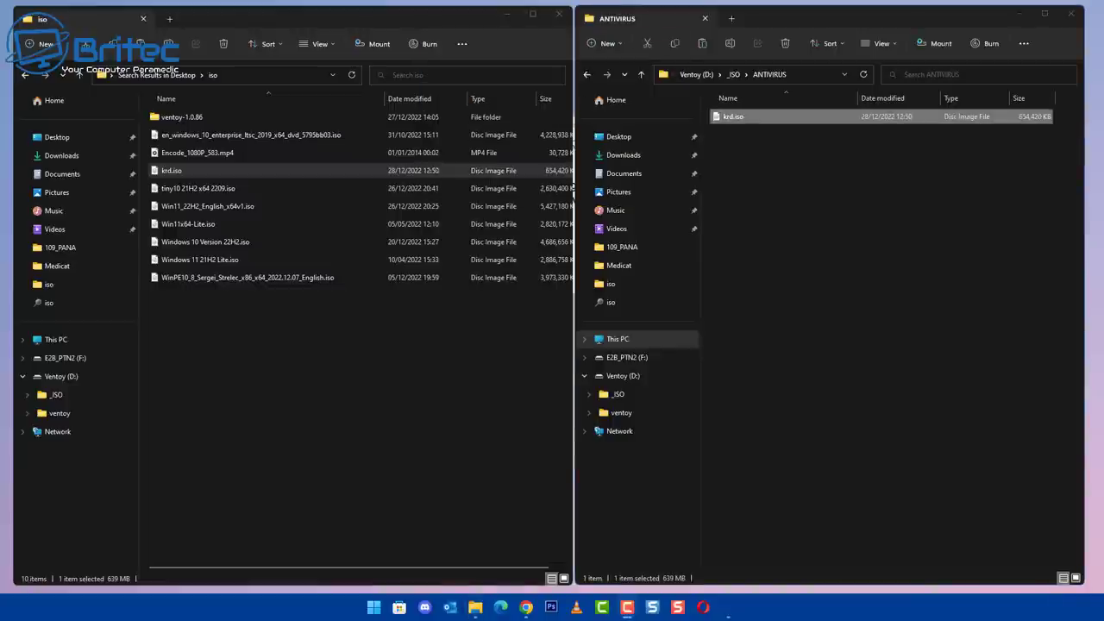
{"action": "left_click", "coordinate": [587, 75]}
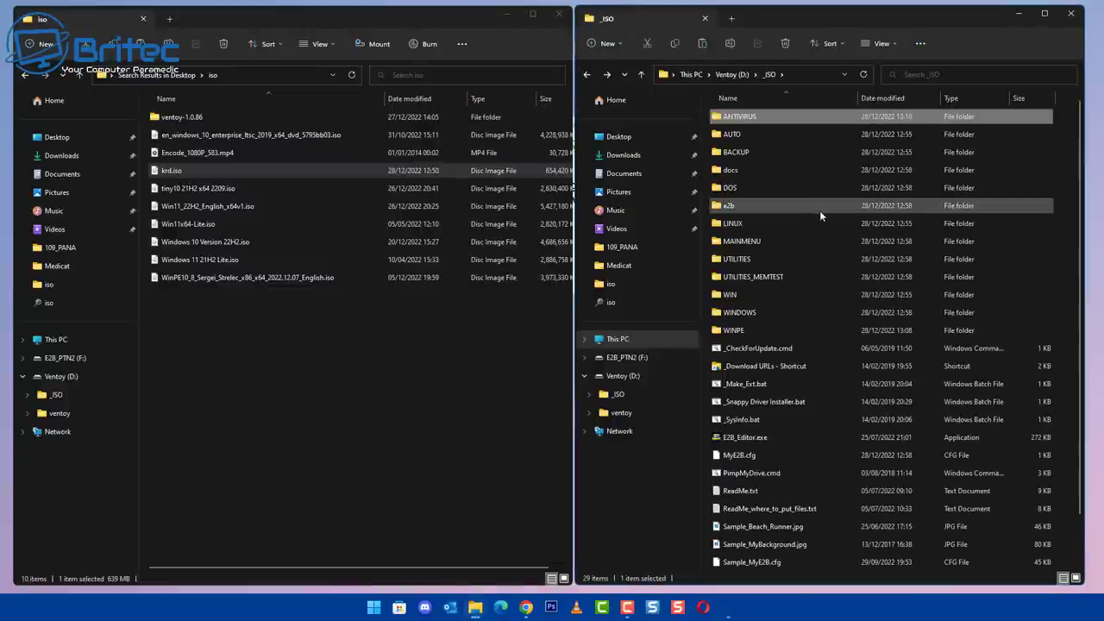
{"action": "left_click", "coordinate": [740, 153]}
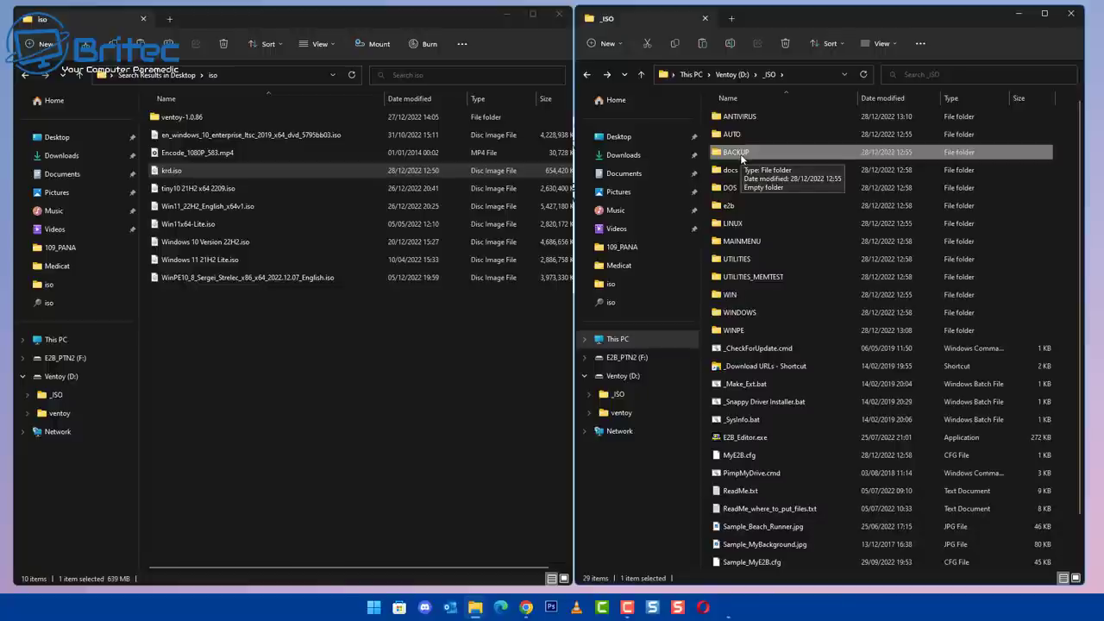
Step: Place tiny10 21H2 x64 2209.iso from the Desktop iso folder into _ISO\WINDOWS\WIN10
{"action": "left_click", "coordinate": [758, 316]}
{"action": "double_click", "coordinate": [759, 316]}
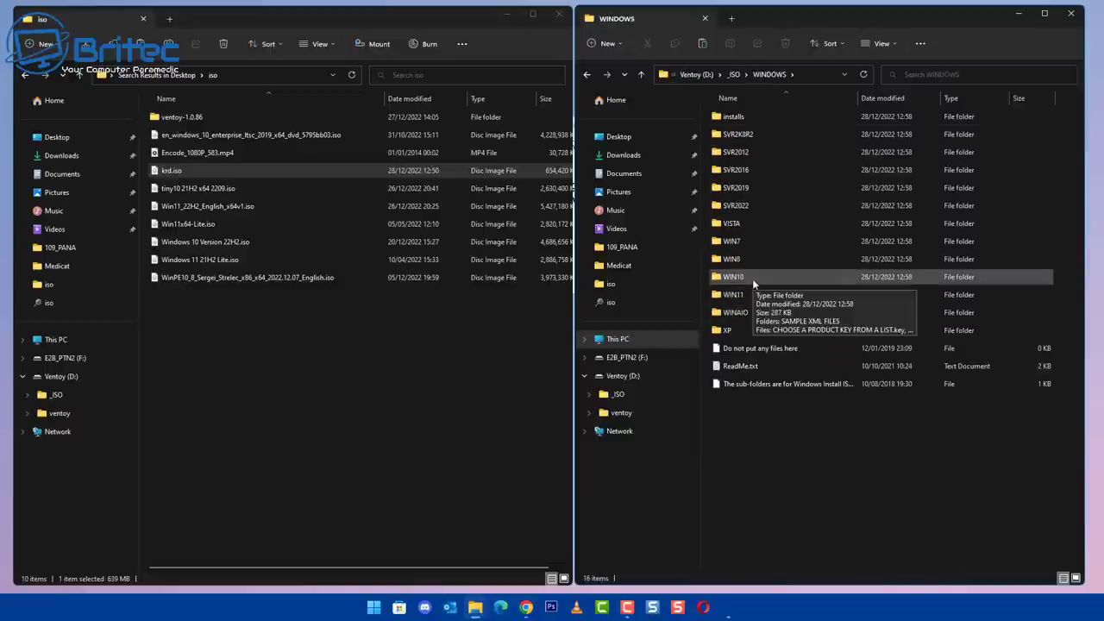
{"action": "left_click", "coordinate": [750, 277]}
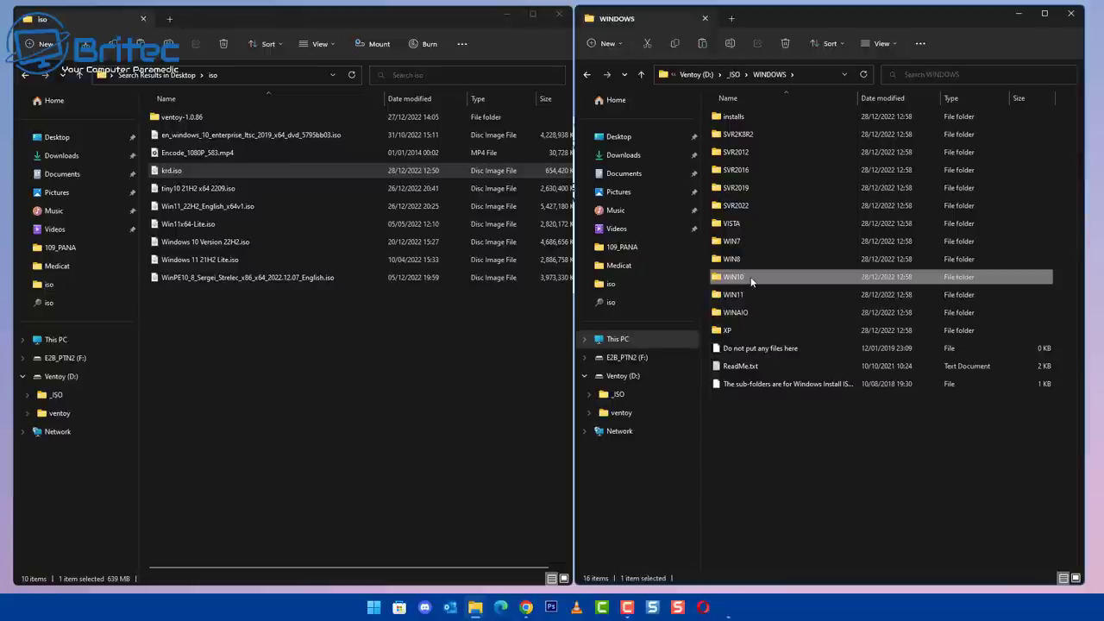
{"action": "double_click", "coordinate": [751, 278]}
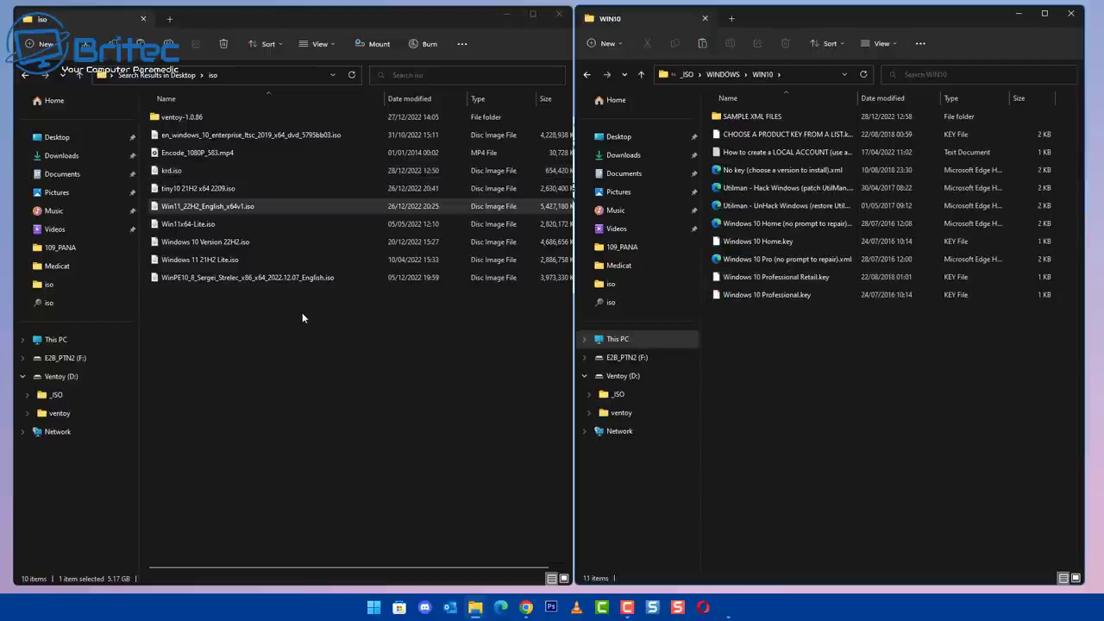
{"action": "left_click", "coordinate": [192, 188]}
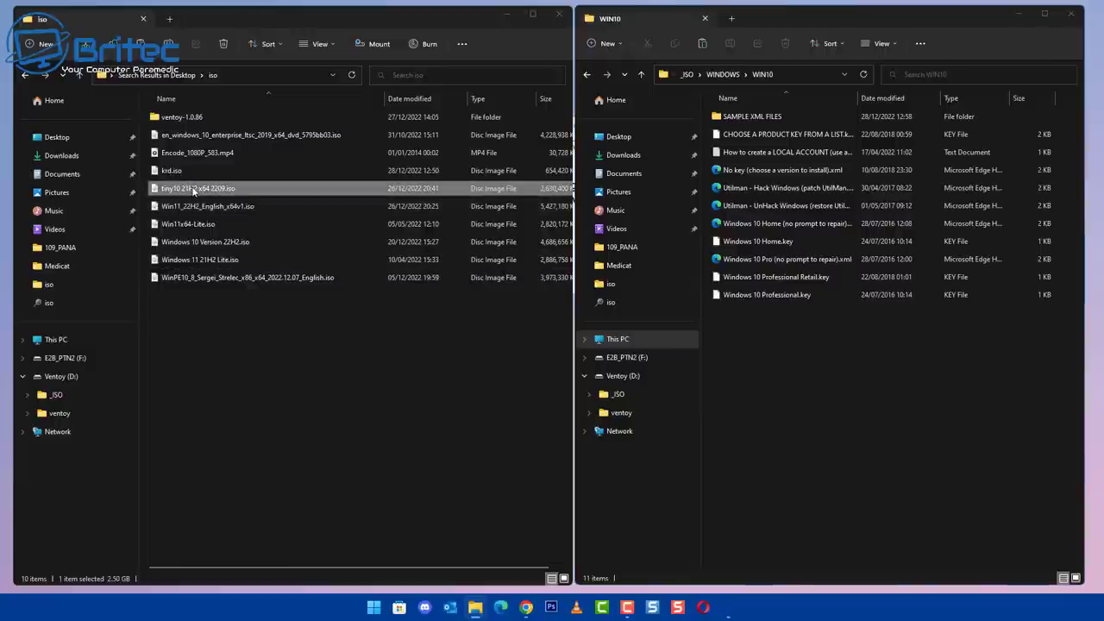
{"action": "left_click_drag", "start_coordinate": [192, 188], "coordinate": [764, 422]}
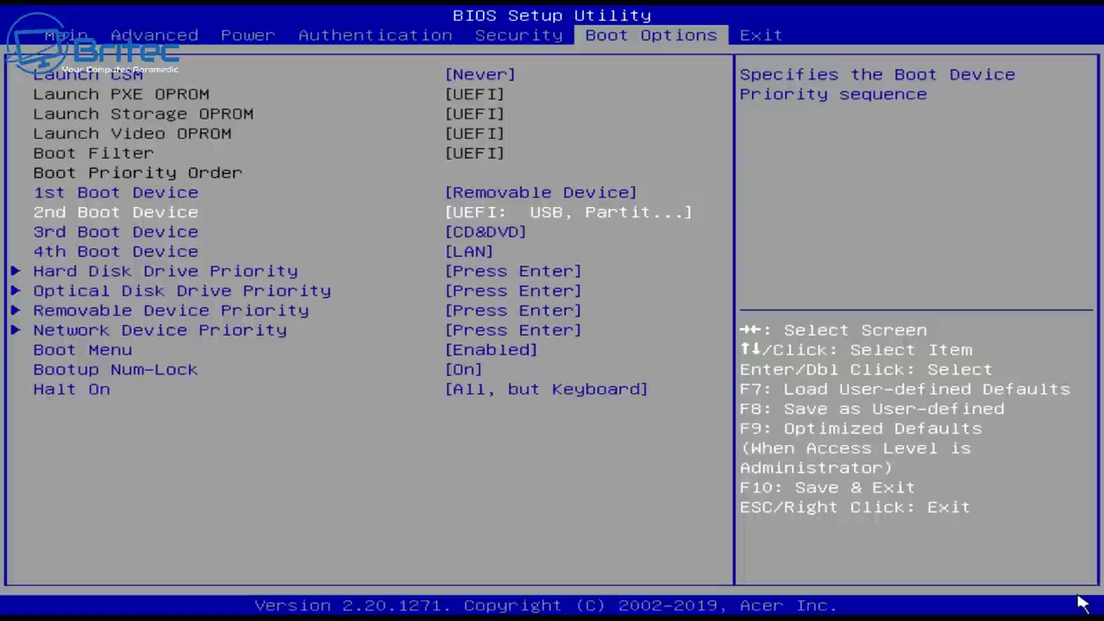
Step: Save the BIOS boot order with F10 and exit, booting the USB drive into agFM
{"action": "key", "text": "F10"}
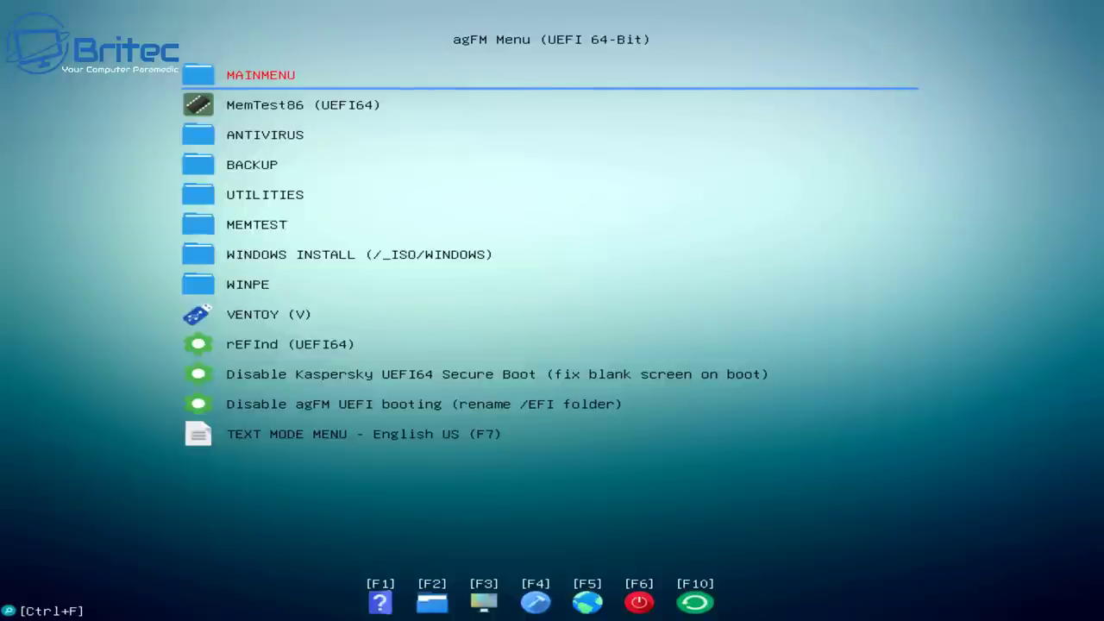
{"action": "key", "text": "Down"}
{"action": "key", "text": "Down"}
{"action": "key", "text": "Down"}
{"action": "key", "text": "Down"}
{"action": "key", "text": "Down"}
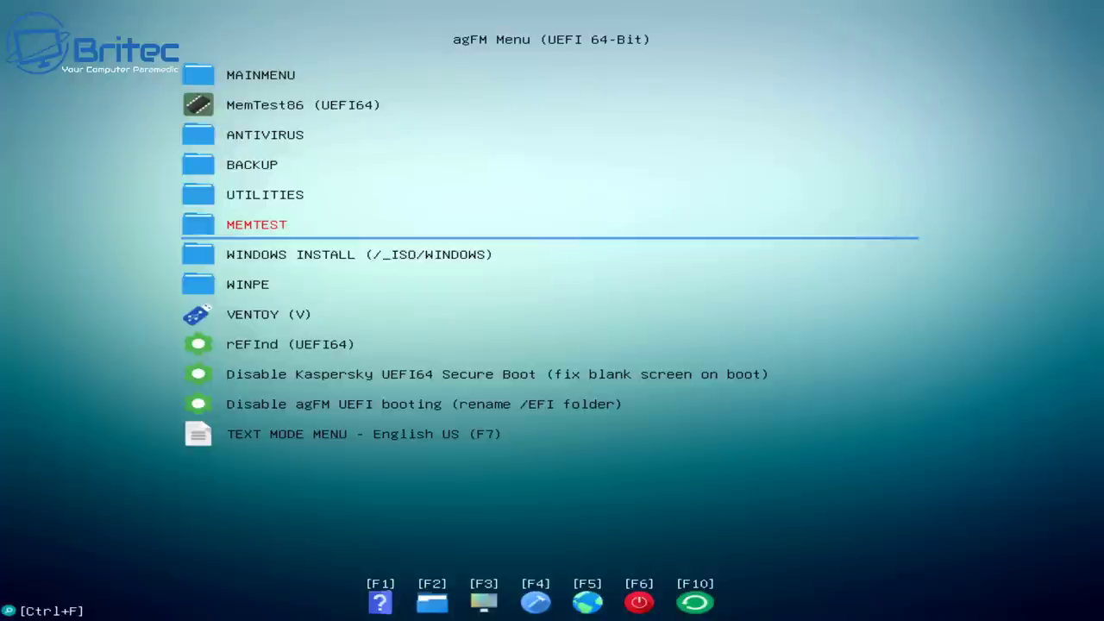
{"action": "key", "text": "Down"}
{"action": "key", "text": "Down"}
{"action": "key", "text": "Down"}
{"action": "key", "text": "Down"}
{"action": "key", "text": "Down"}
{"action": "key", "text": "Down"}
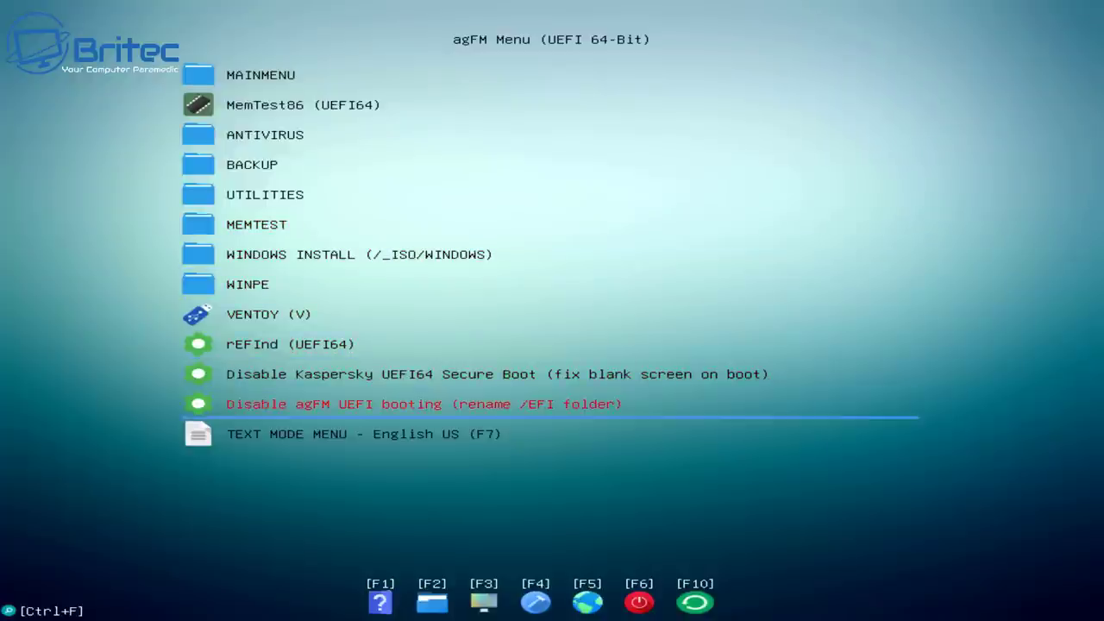
{"action": "key", "text": "Down"}
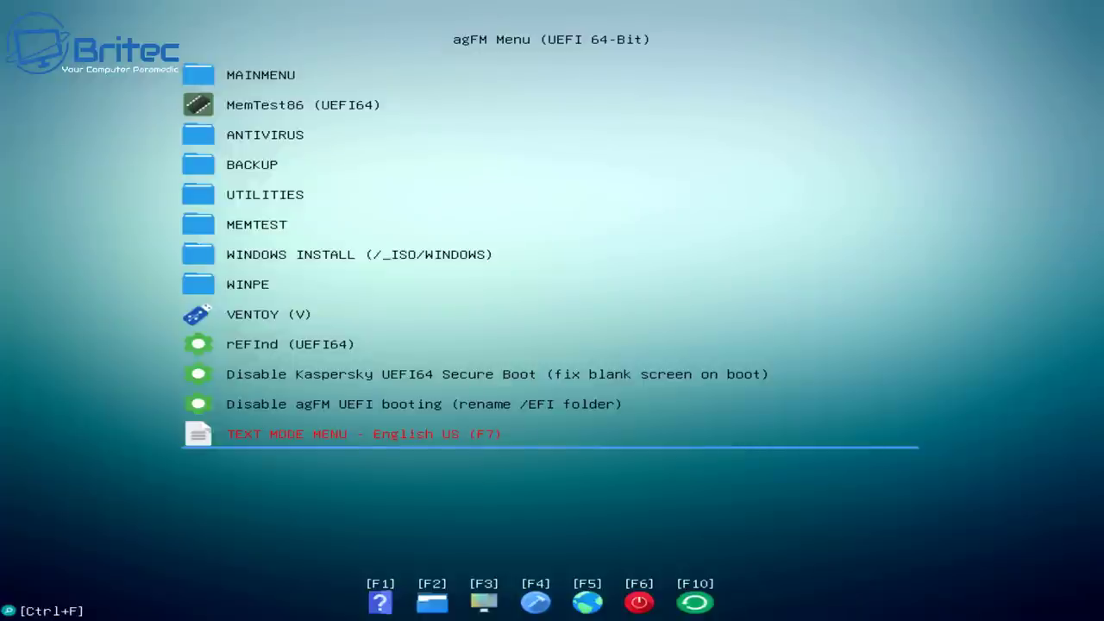
{"action": "key", "text": "Up"}
{"action": "key", "text": "Up"}
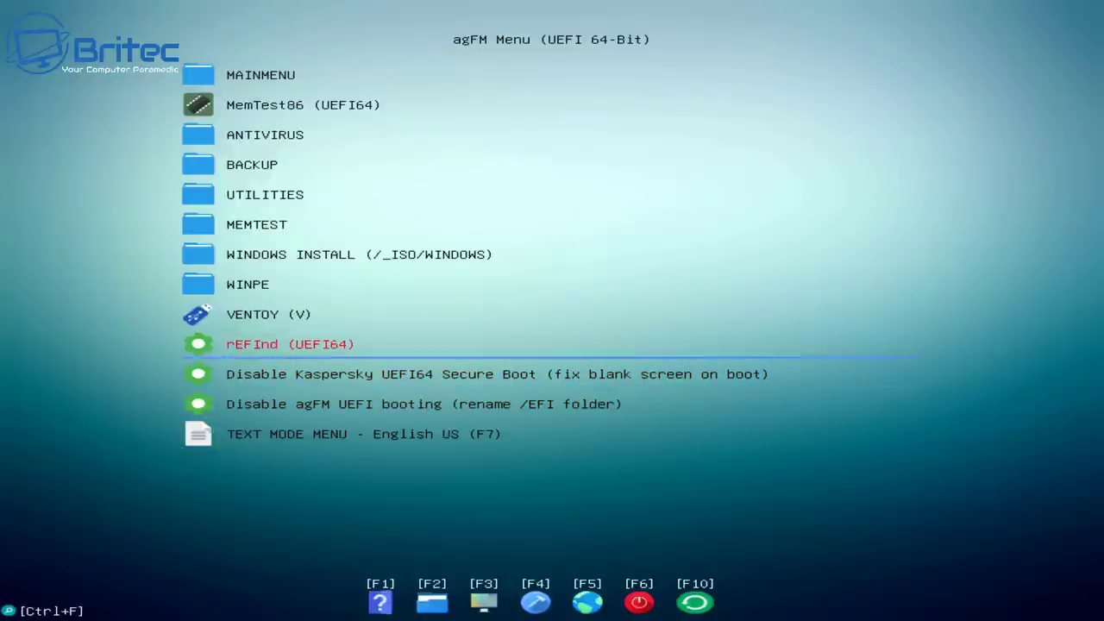
{"action": "key", "text": "Up"}
{"action": "key", "text": "Up"}
{"action": "key", "text": "Up"}
{"action": "key", "text": "Up"}
{"action": "key", "text": "Up"}
{"action": "key", "text": "Up"}
{"action": "key", "text": "Up"}
{"action": "key", "text": "Up"}
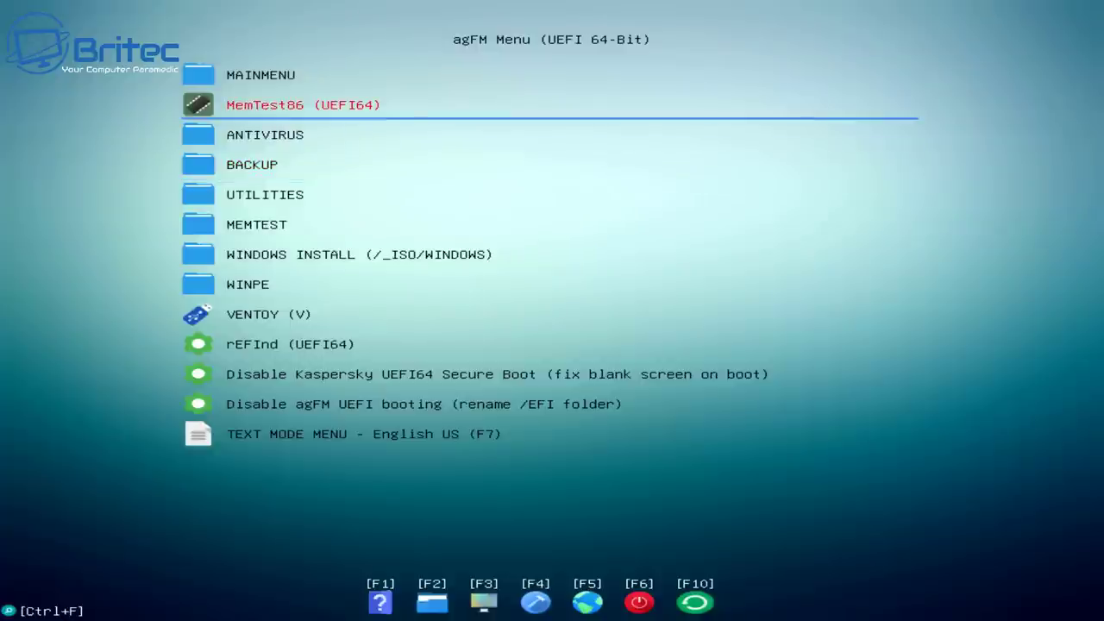
{"action": "key", "text": "Up"}
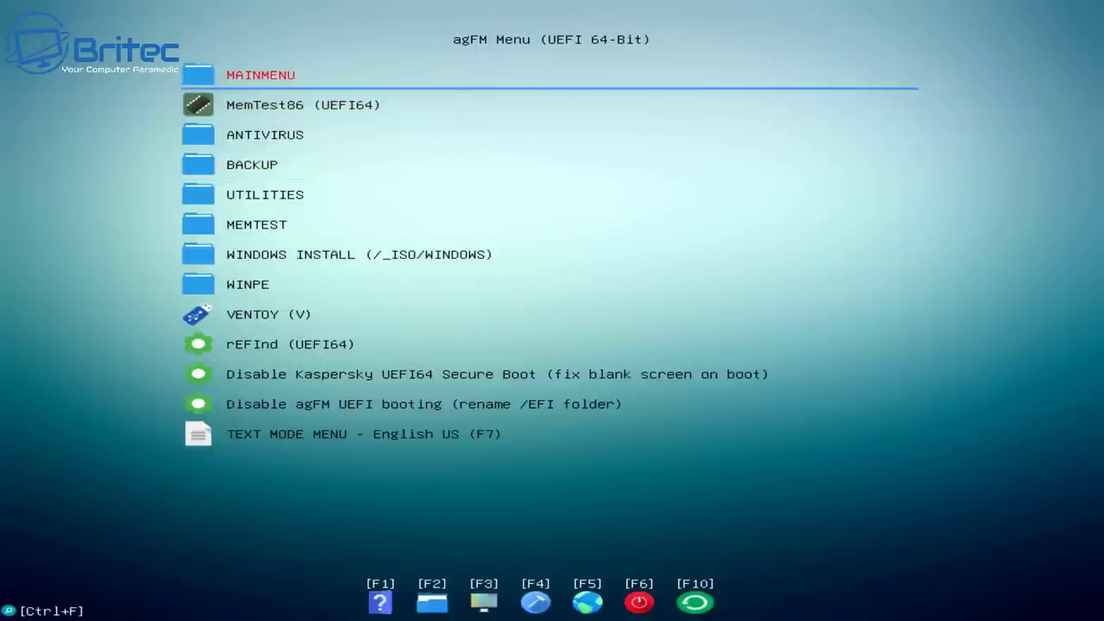
{"action": "key", "text": "Down"}
{"action": "key", "text": "Down"}
{"action": "key", "text": "Down"}
{"action": "key", "text": "Down"}
{"action": "key", "text": "Down"}
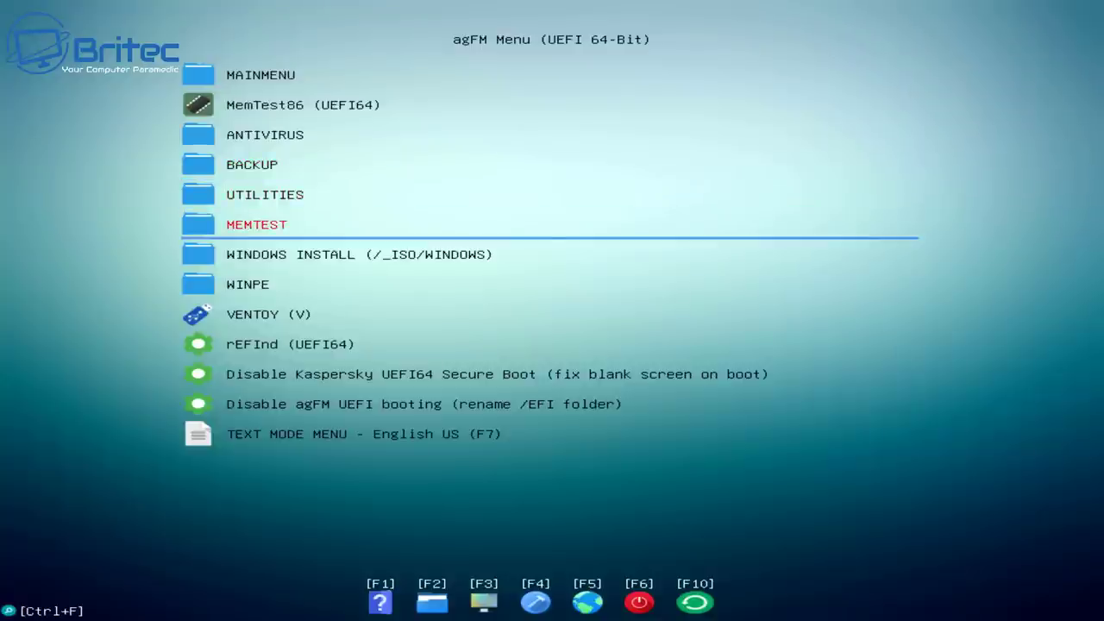
{"action": "key", "text": "Down"}
{"action": "key", "text": "Down"}
Step: In the WINPE folder, open the WinPE10 Strelec ISO's boot options and highlight 'Boot Strelec WinPE from ISO [.isowin]'
{"action": "key", "text": "Return"}
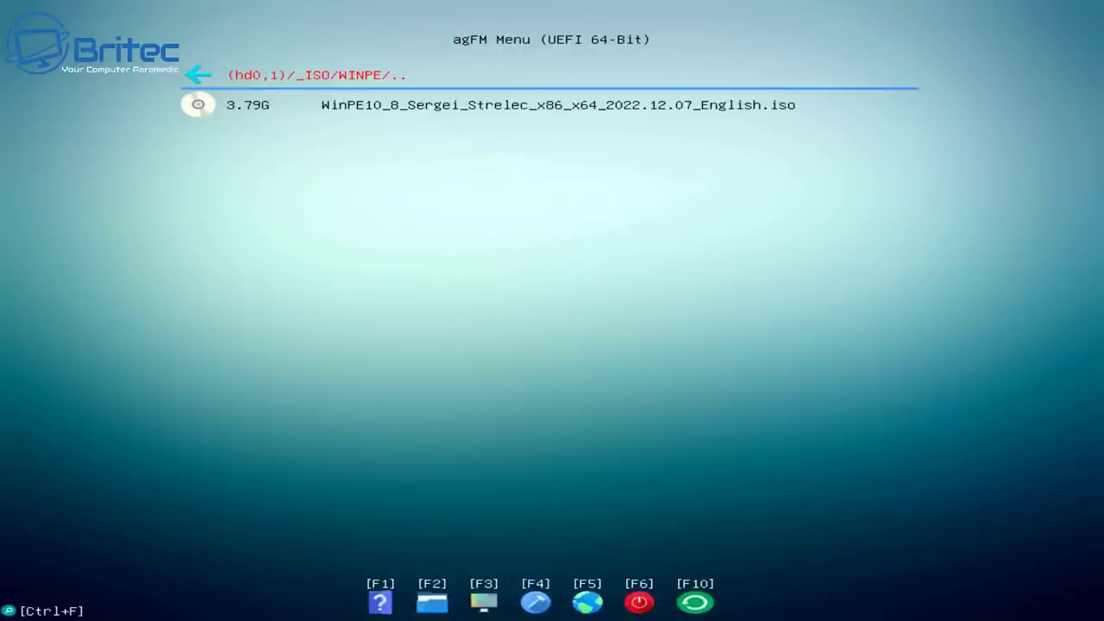
{"action": "key", "text": "Down"}
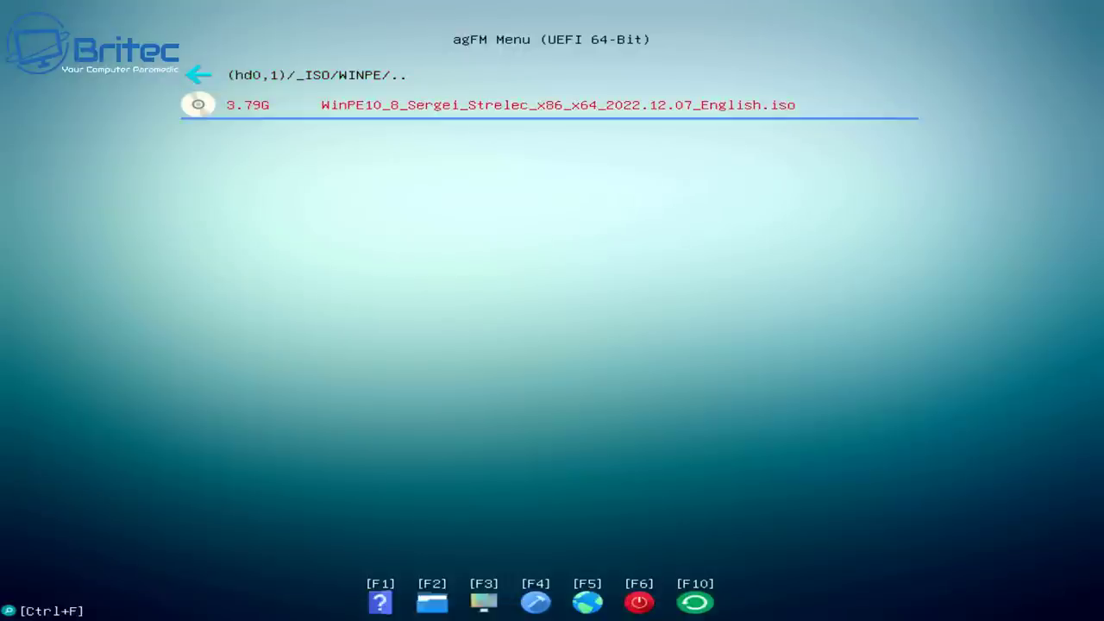
{"action": "key", "text": "Return"}
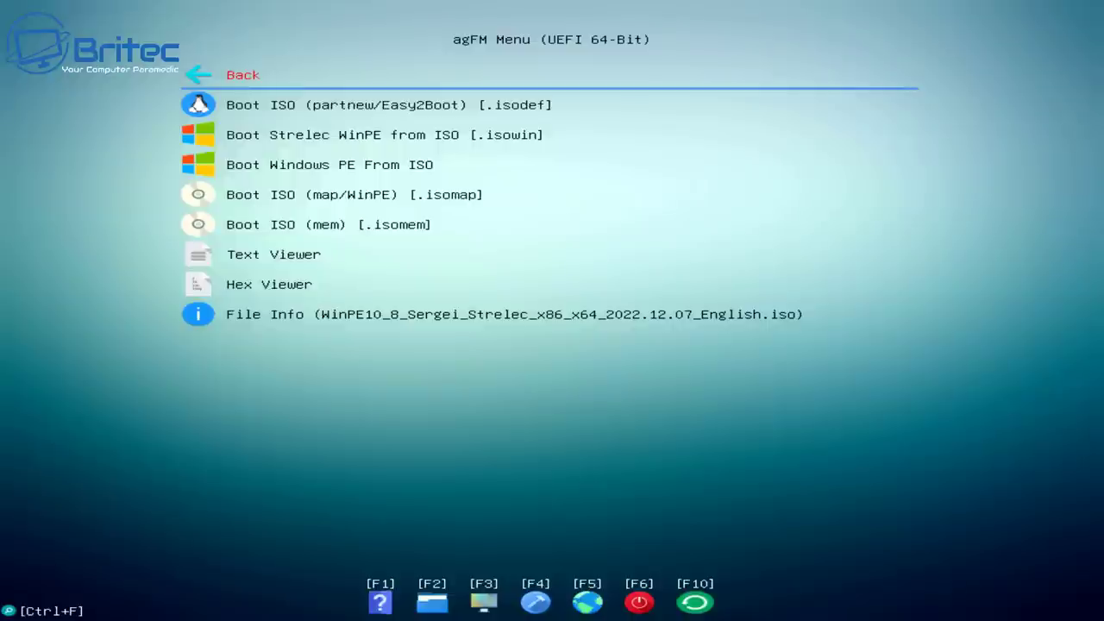
{"action": "key", "text": "Down"}
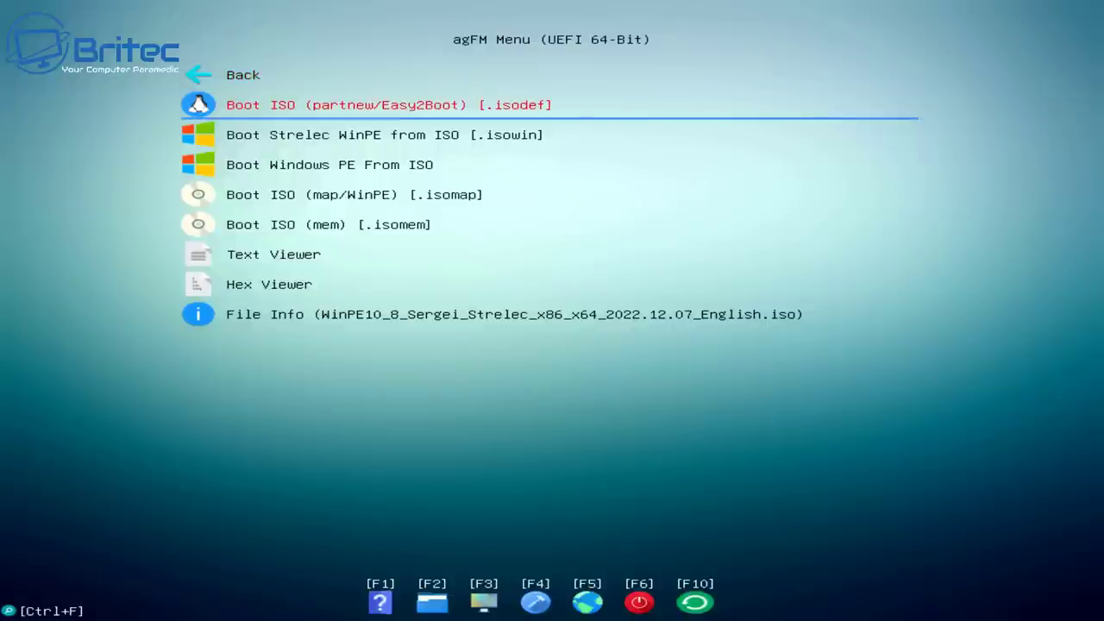
{"action": "key", "text": "Down"}
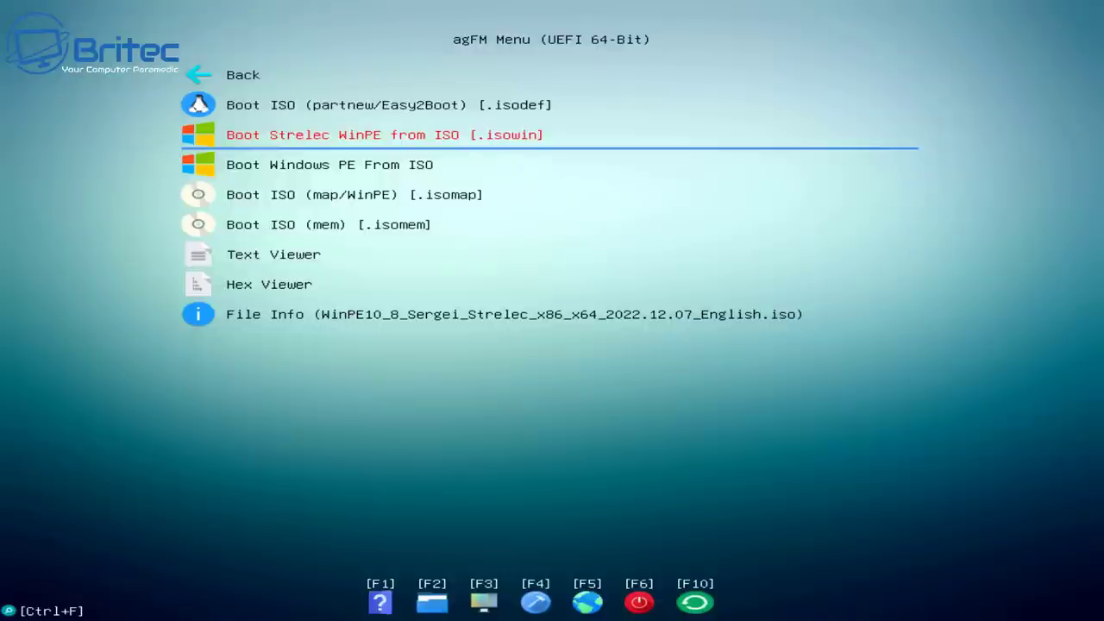
{"action": "key", "text": "Down"}
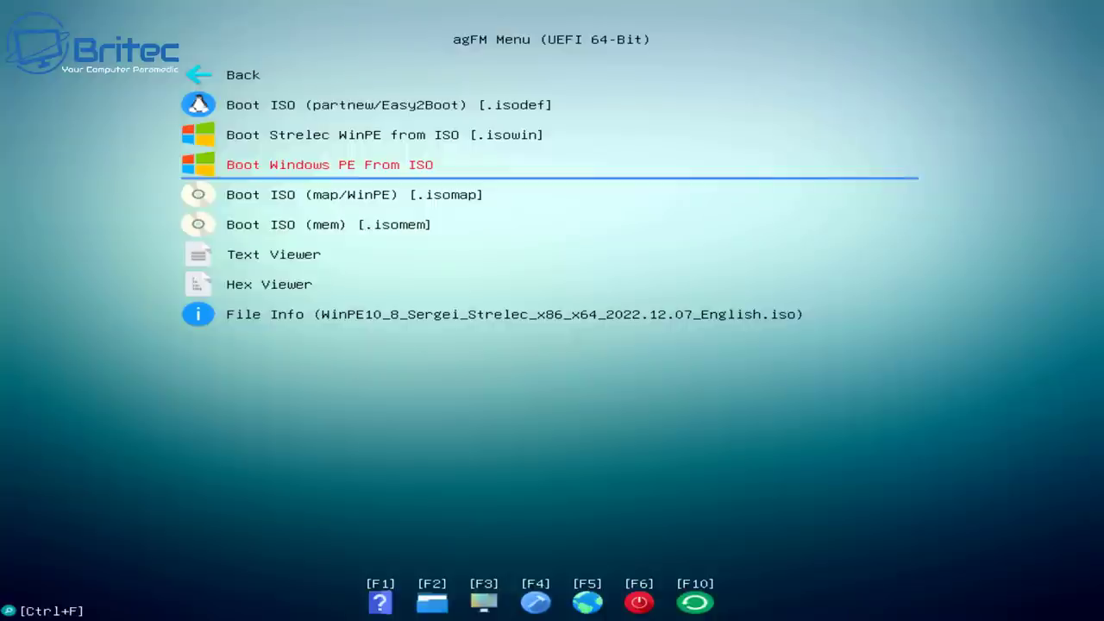
{"action": "key", "text": "Down"}
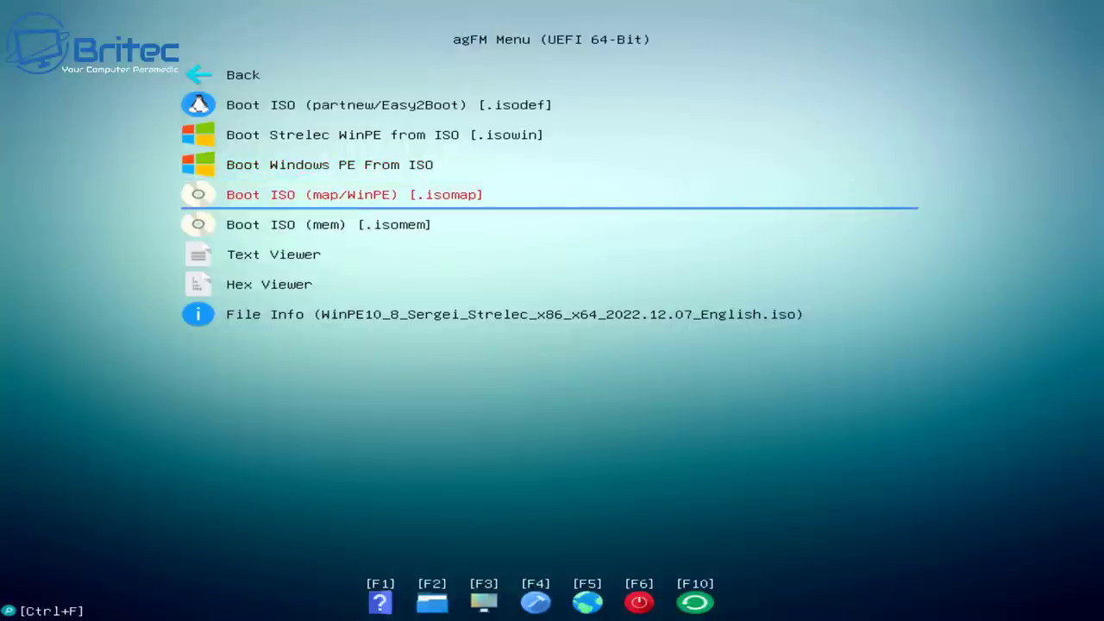
{"action": "key", "text": "Up"}
{"action": "key", "text": "Up"}
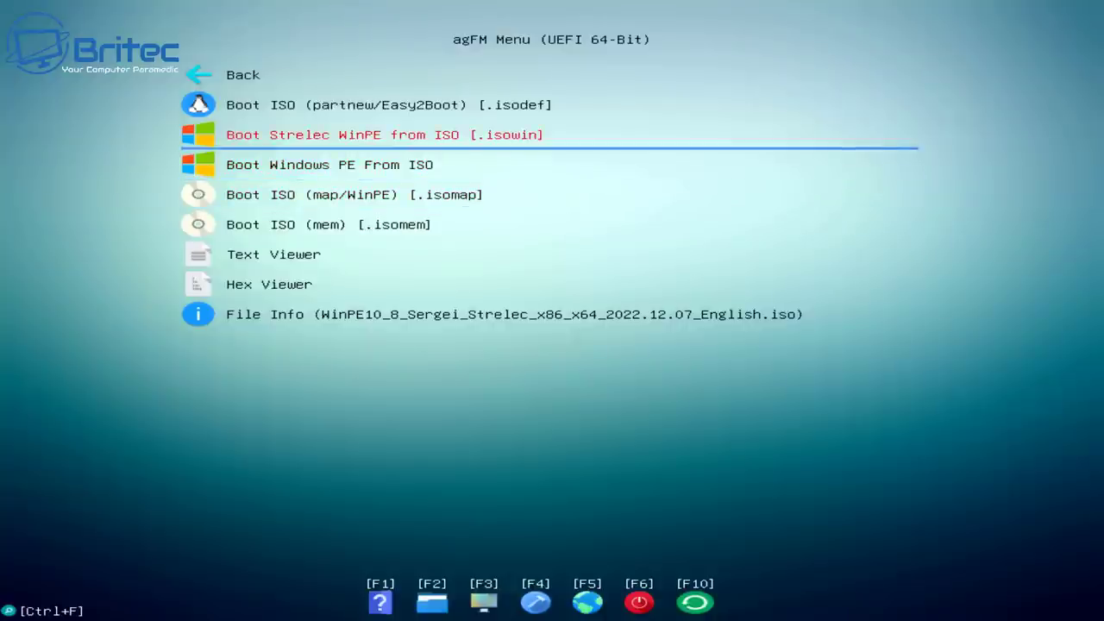
Step: Boot the ISO as Strelec WinPE and start the 'Strelec WinPE 10 Eng x64' entry
{"action": "key", "text": "Return"}
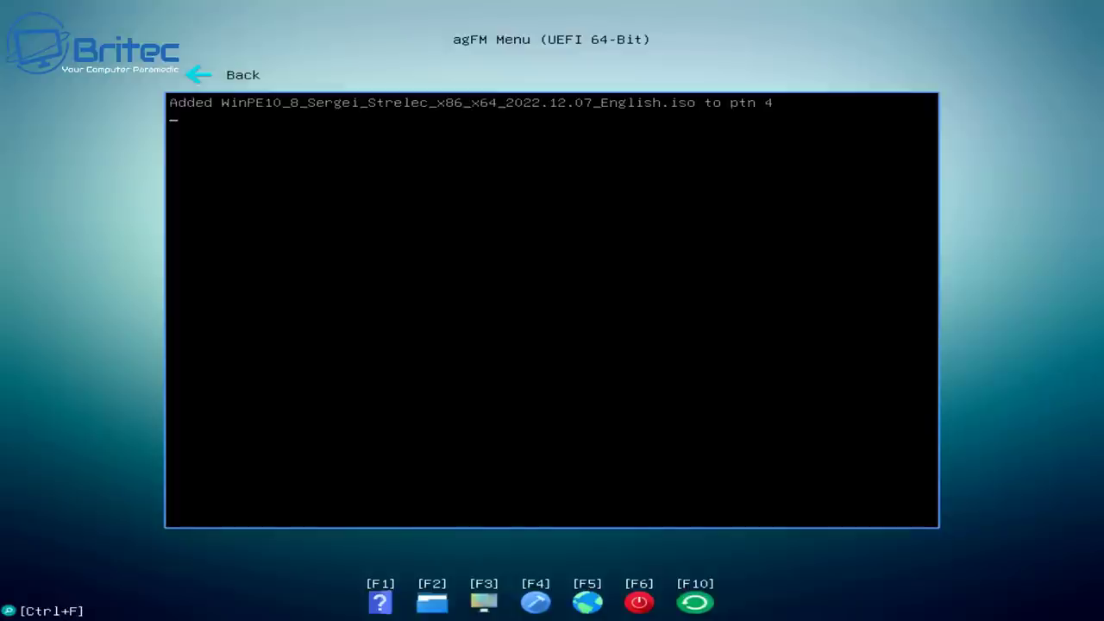
{"action": "key", "text": "Return"}
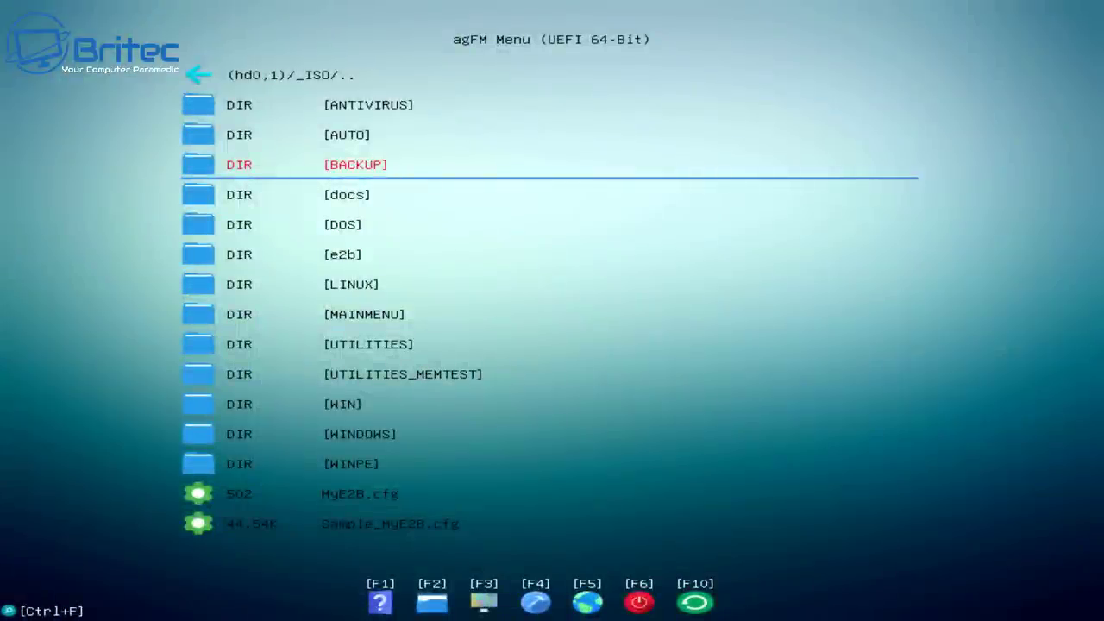
Step: In the BACKUP folder, open AcronisTrueImage2021.iso's boot menu and review the Boot ISO, map/WinPE and memory options
{"action": "key", "text": "Return"}
{"action": "key", "text": "Down"}
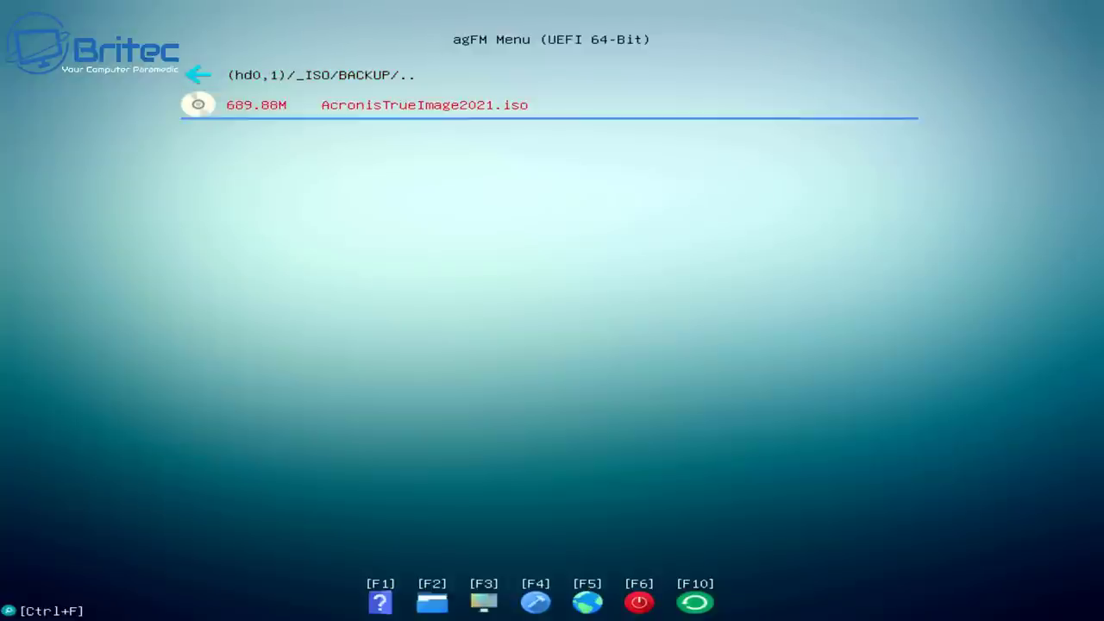
{"action": "key", "text": "Return"}
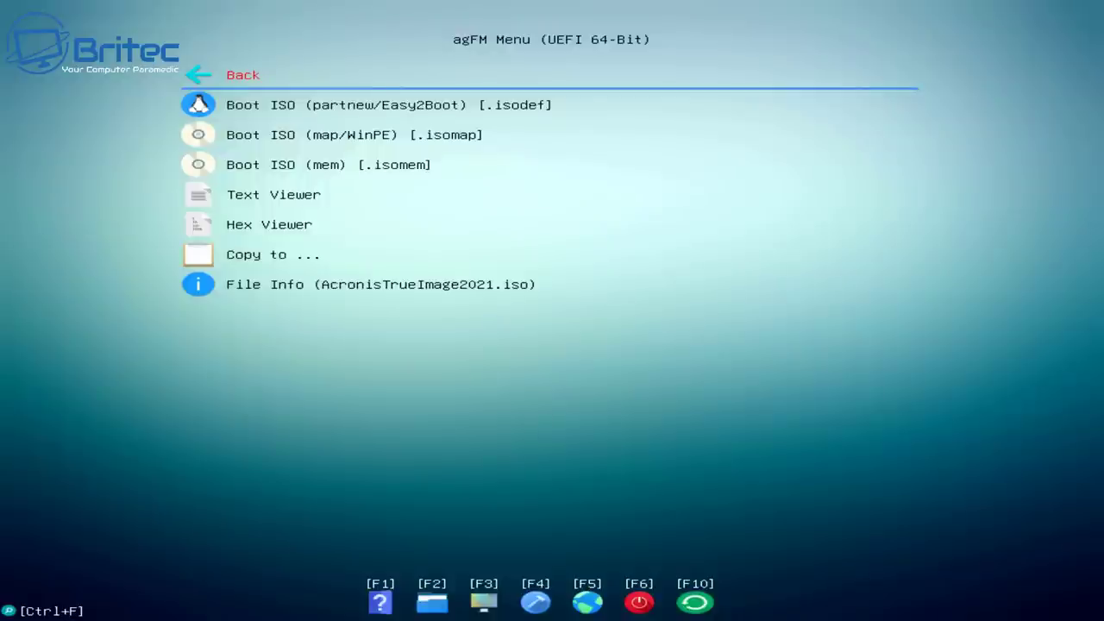
{"action": "key", "text": "Down"}
{"action": "key", "text": "Down"}
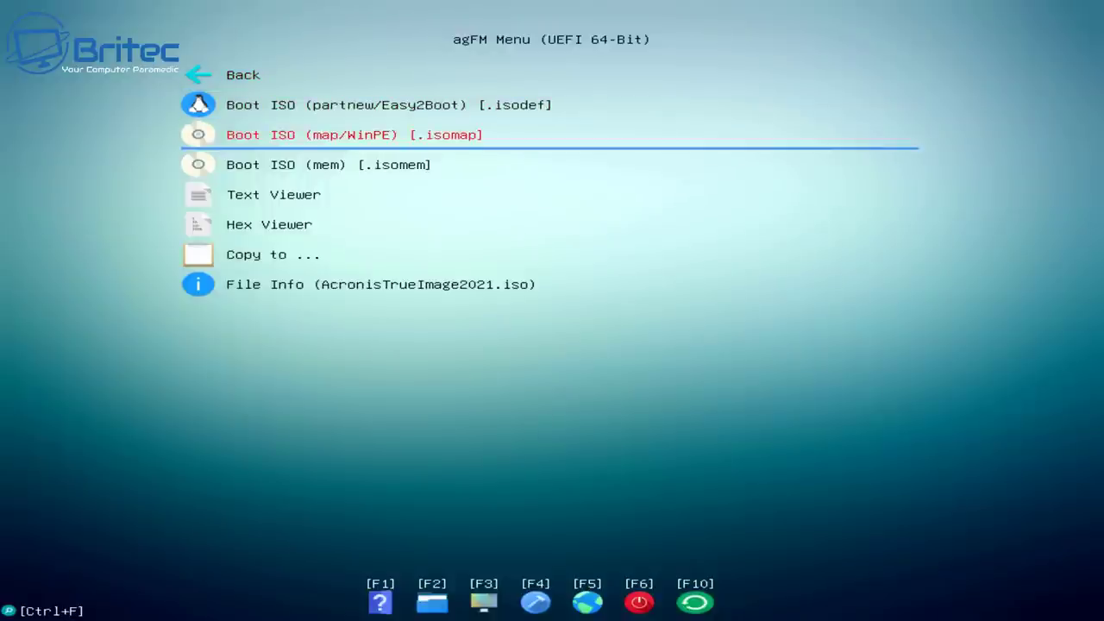
{"action": "key", "text": "Down"}
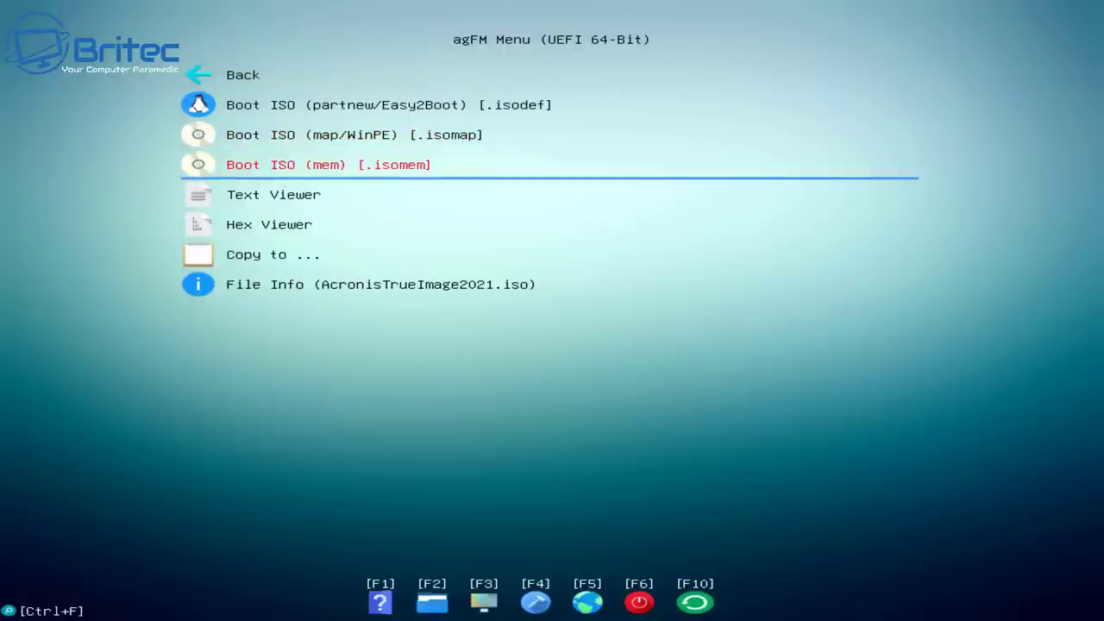
{"action": "key", "text": "Up"}
{"action": "key", "text": "Up"}
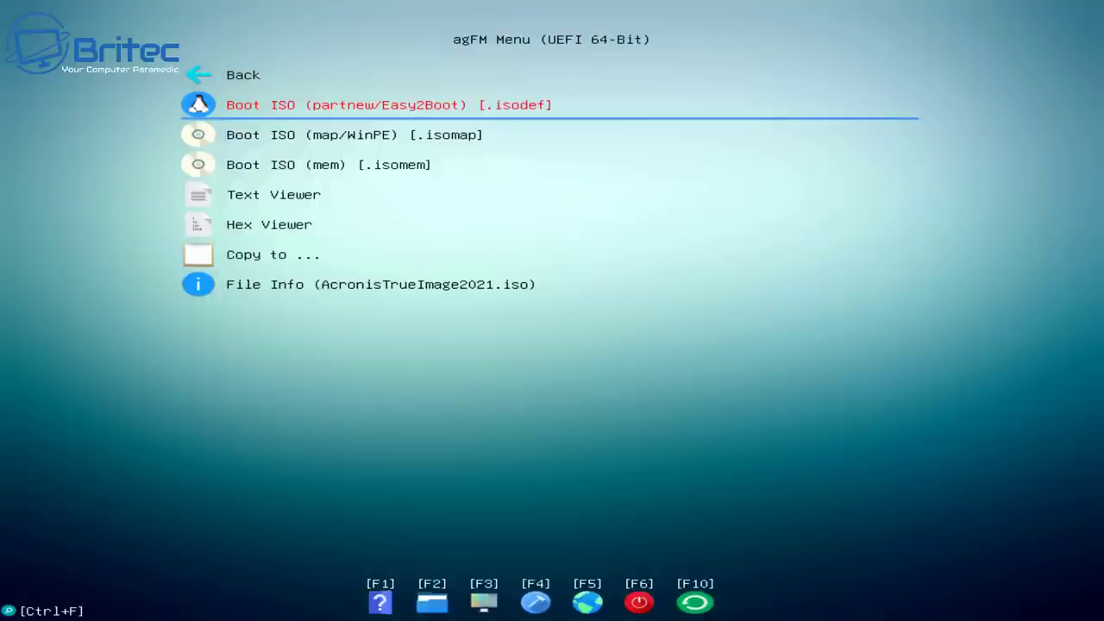
{"action": "key", "text": "Down"}
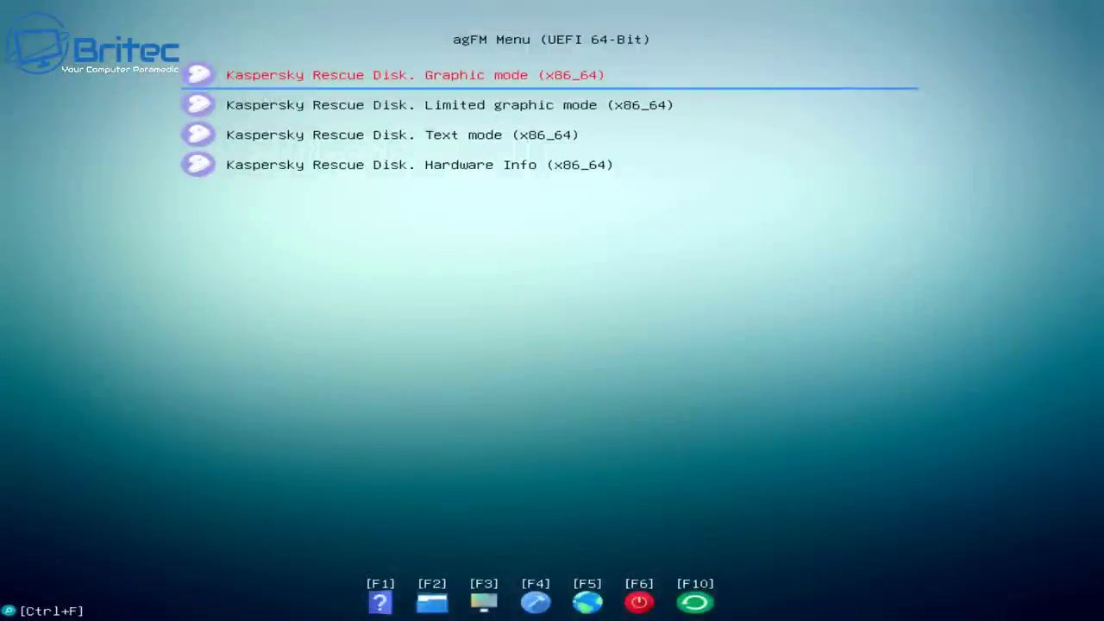
Step: Boot 'Kaspersky Rescue Disk. Graphic mode (x86_64)'
{"action": "key", "text": "Return"}
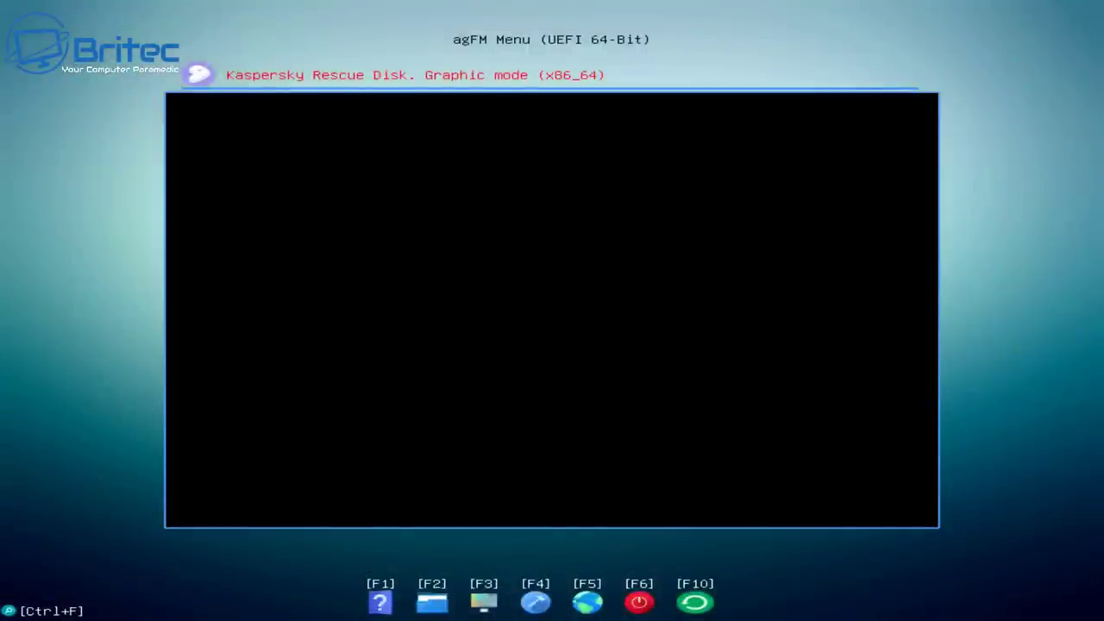